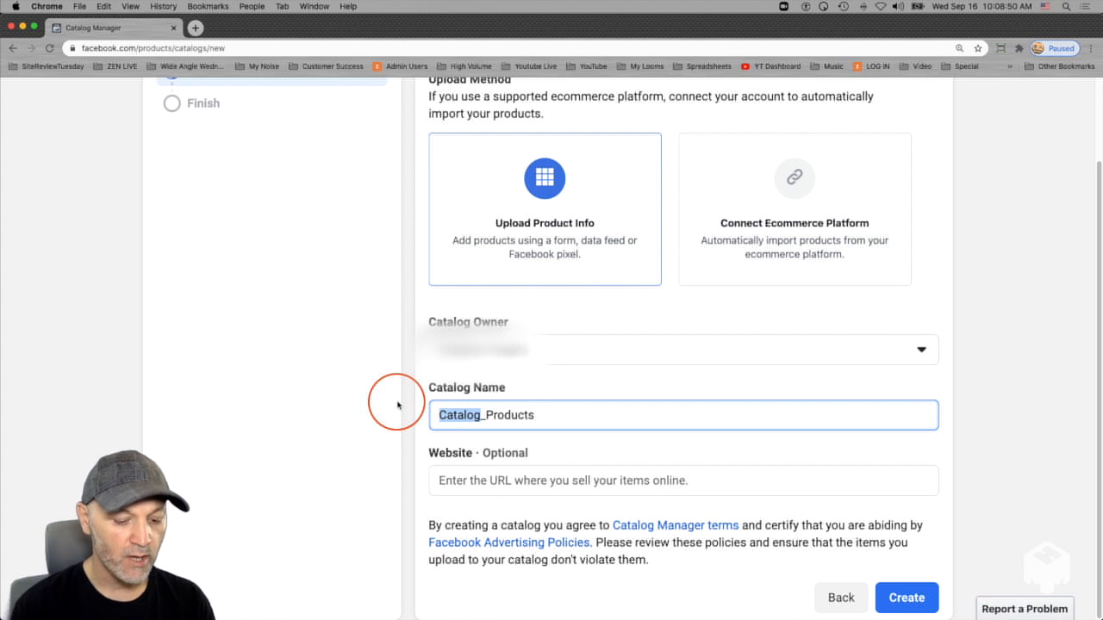
Name the catalog Facebook_Products and create it with the Upload Product Info method.
text(ok)
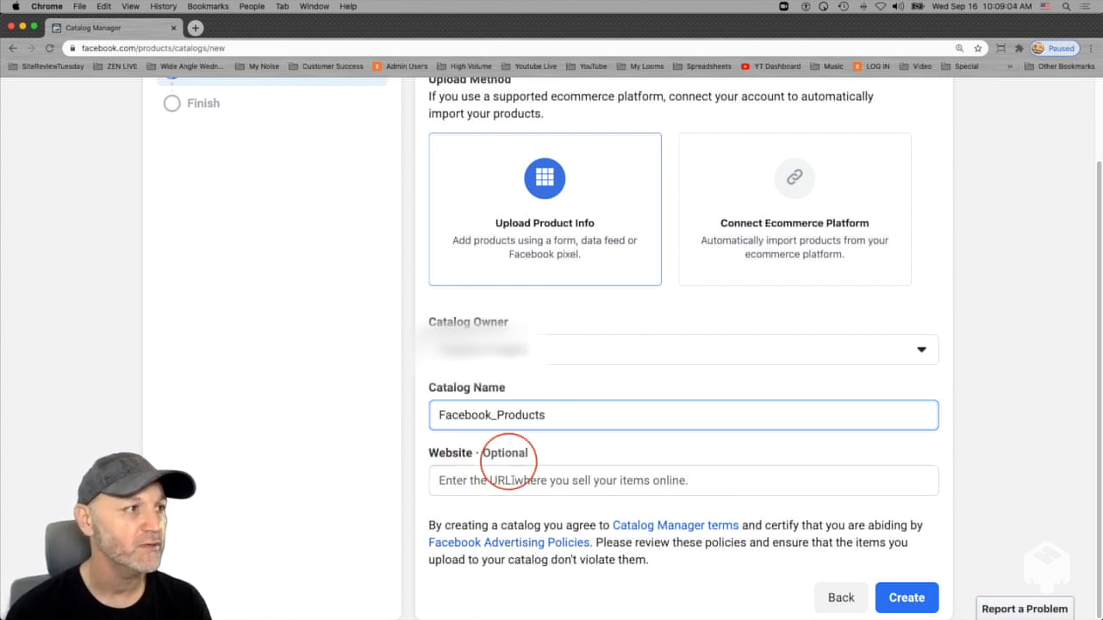
scroll(1050, 469, down, 1)
click(908, 596)
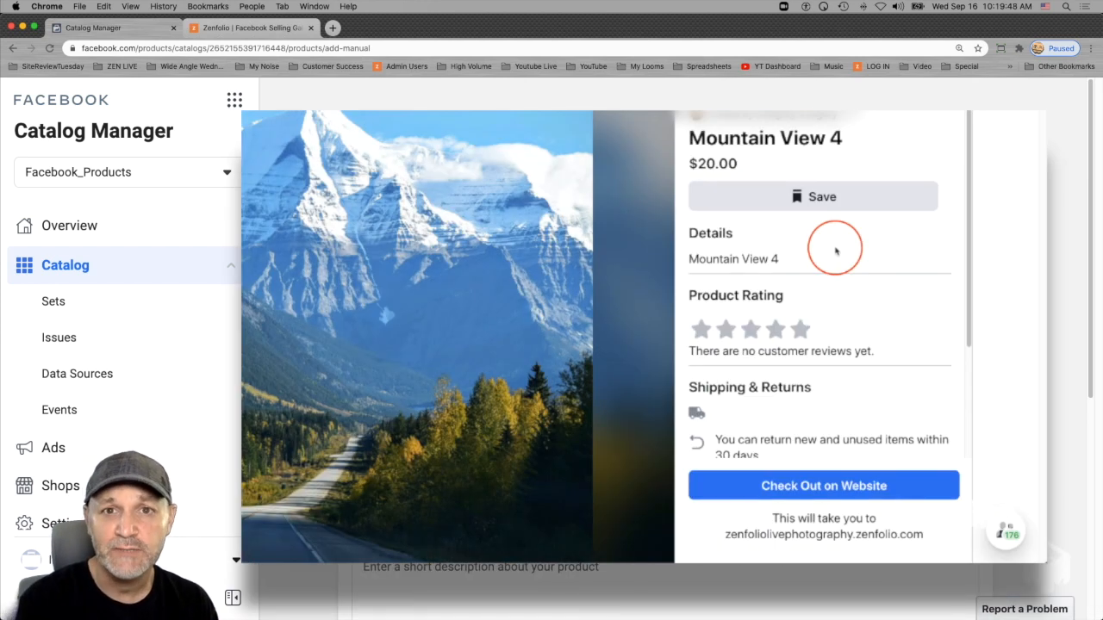
click(775, 487)
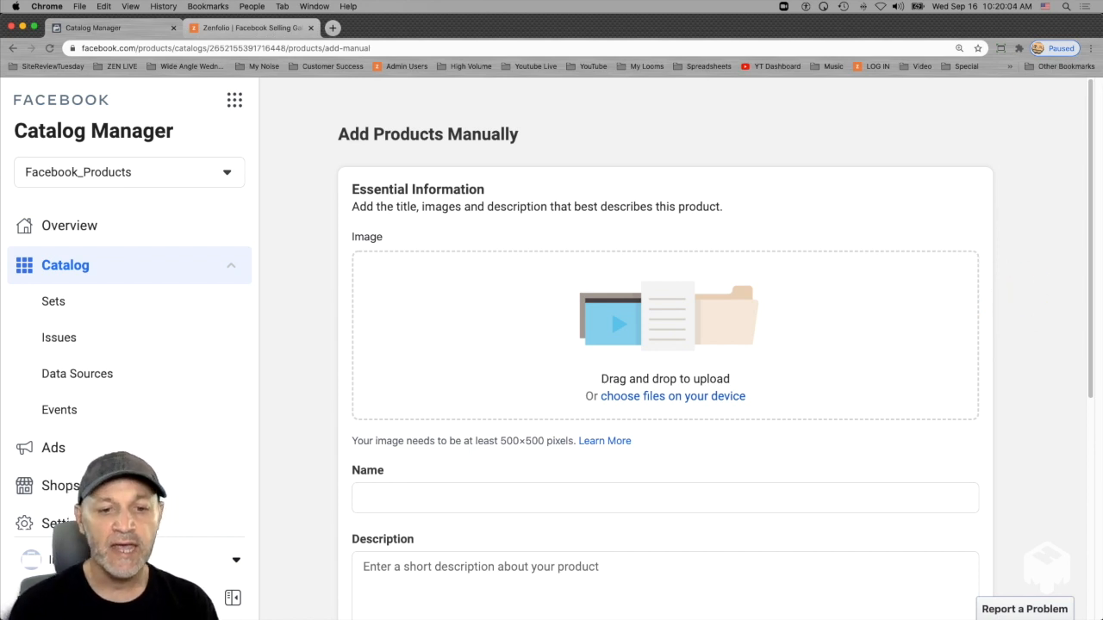
Upload pexels-joyston-judah-933054.png from the Catalog Images folder in Finder as the product's image.
key(super+Tab)
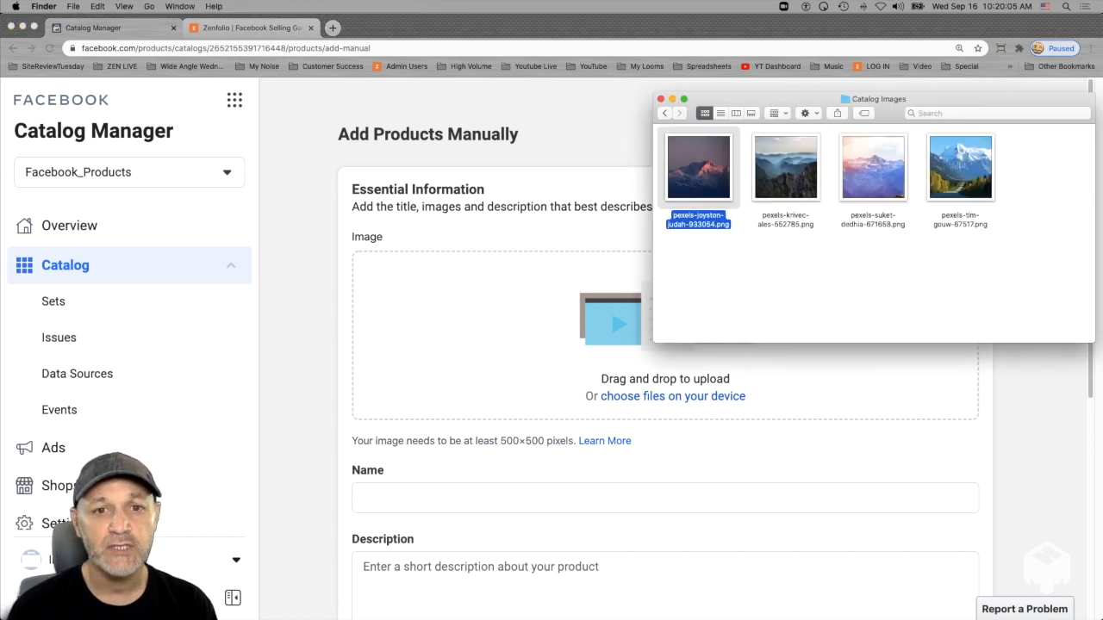
click(764, 280)
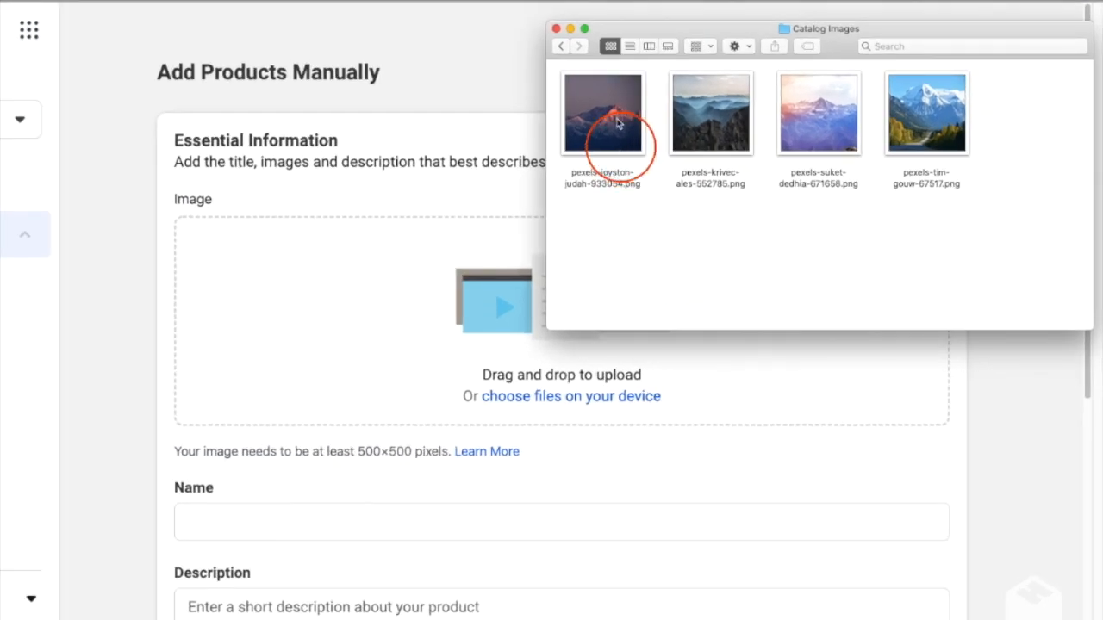
drag(684, 150, 490, 313)
drag(387, 298, 387, 301)
Enter "Mountain View" as both the product's name and its description.
click(450, 408)
text(Mo)
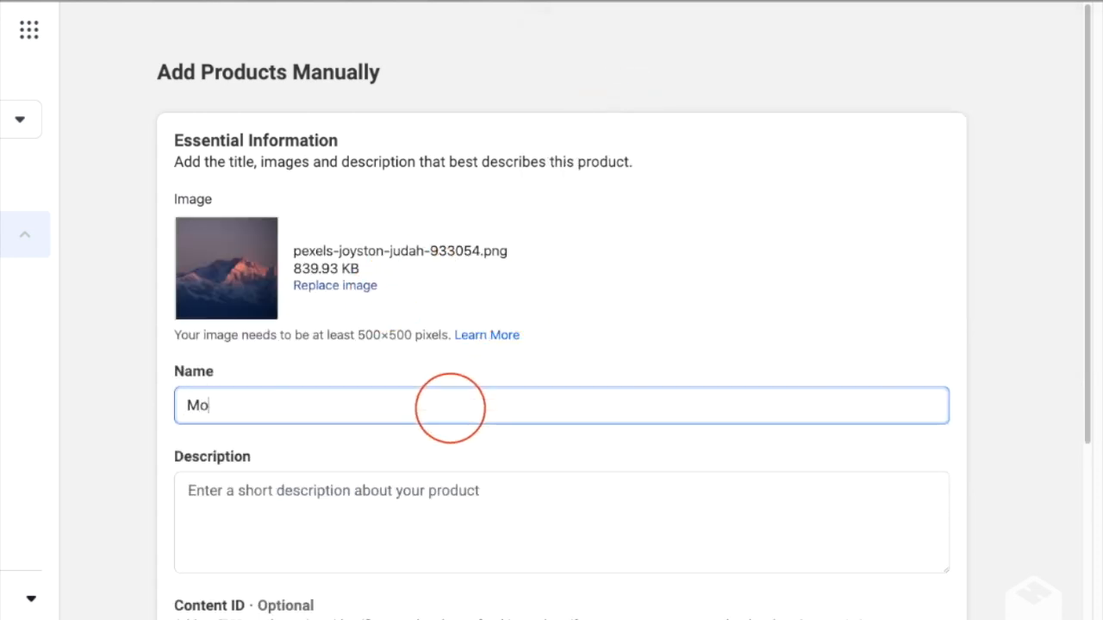
text(untain View)
click(441, 489)
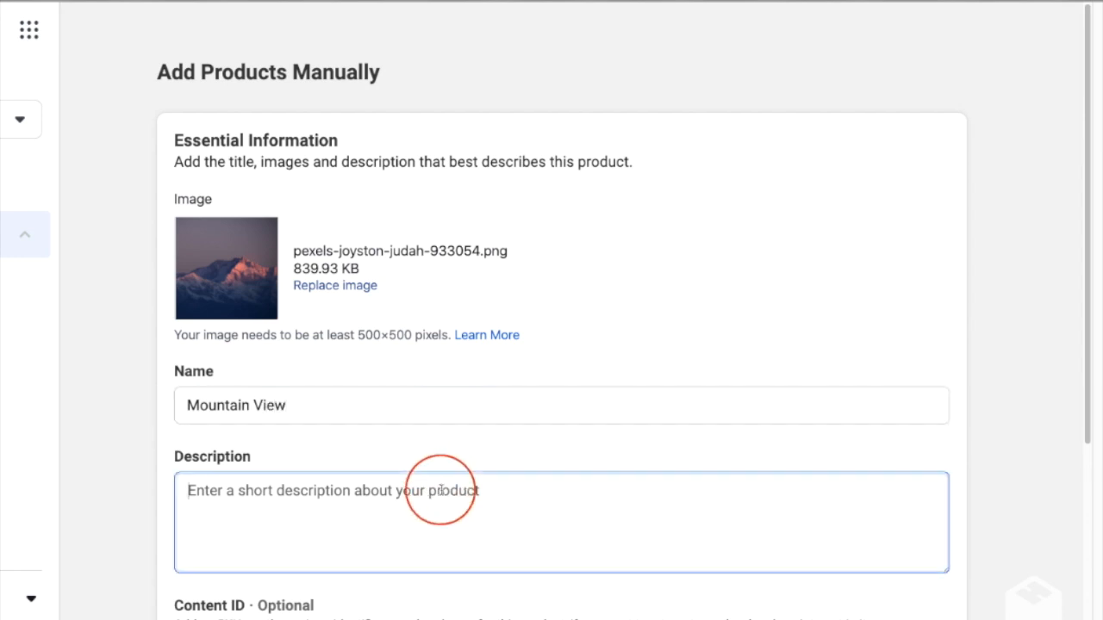
text(Mounta)
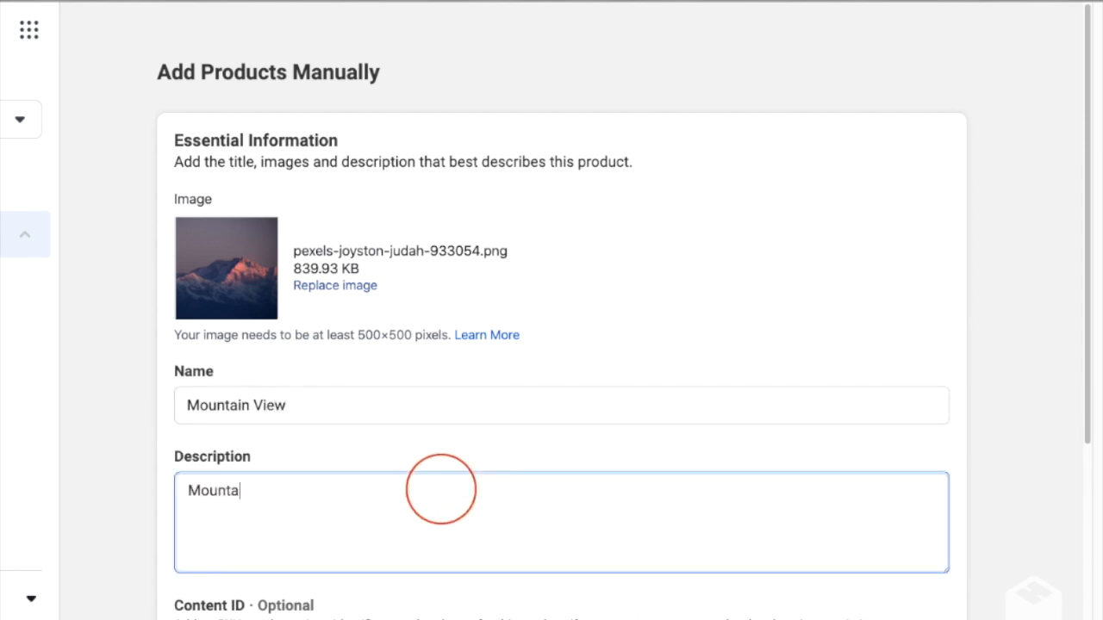
text(in View)
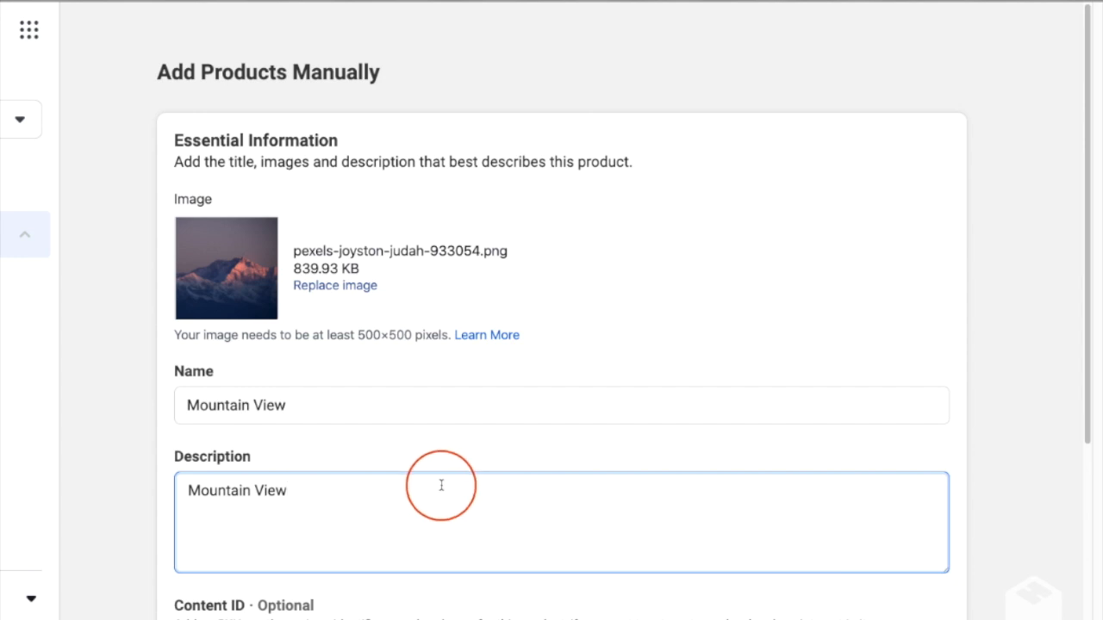
click(140, 454)
Switch to the Zenfolio Facebook Selling Gallery and copy the share link of the photo pexels-joyston-judah-933054.
scroll(141, 456, down, 2)
scroll(141, 454, down, 1)
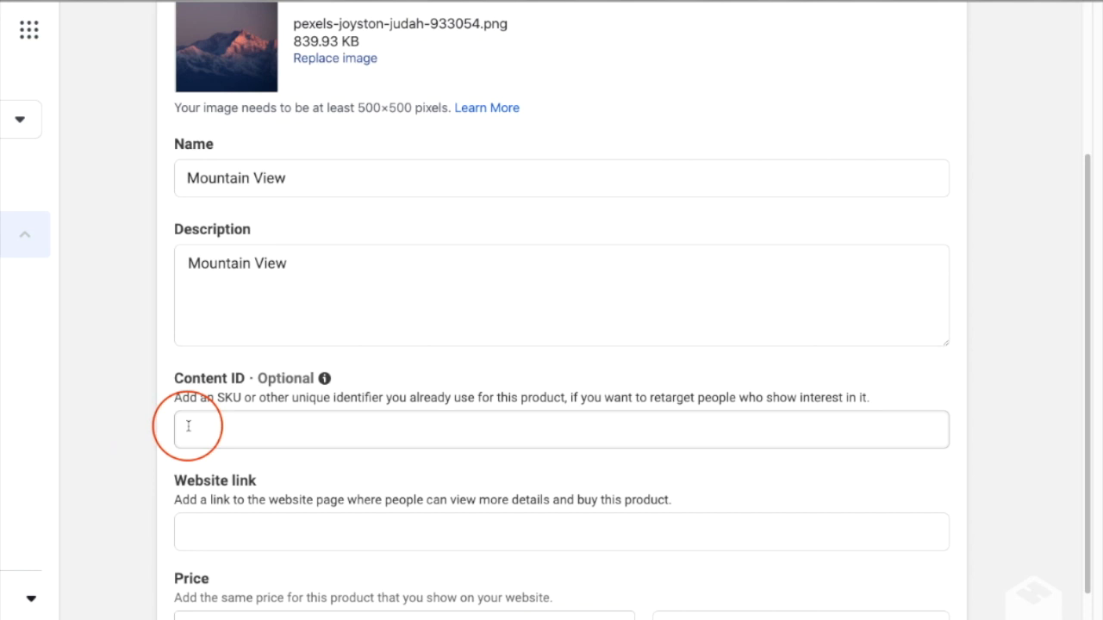
scroll(188, 425, down, 2)
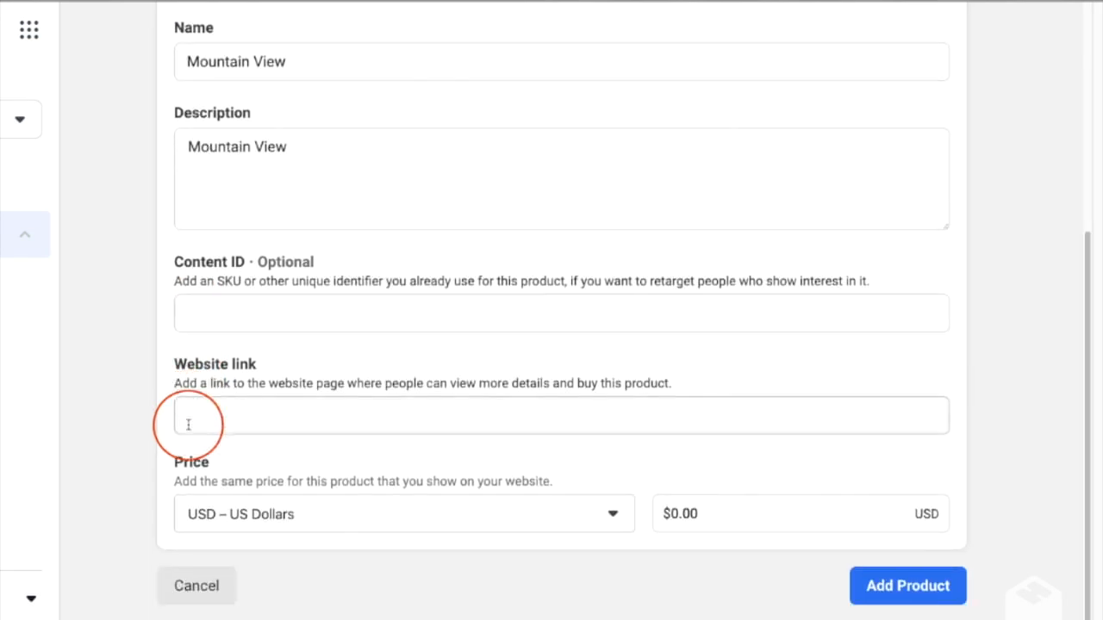
click(198, 420)
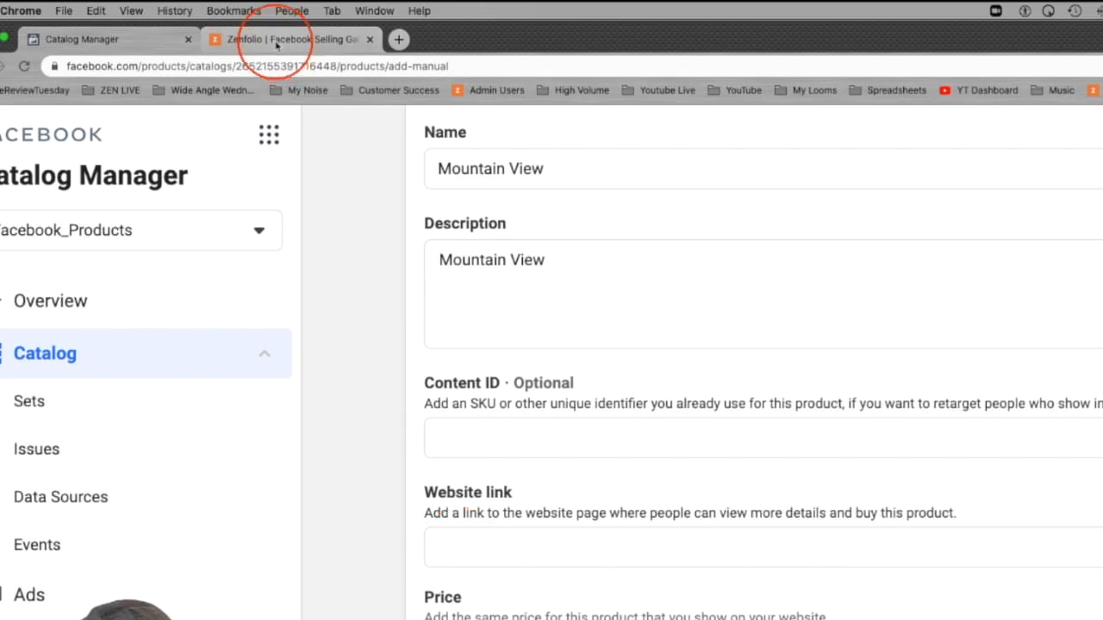
click(259, 39)
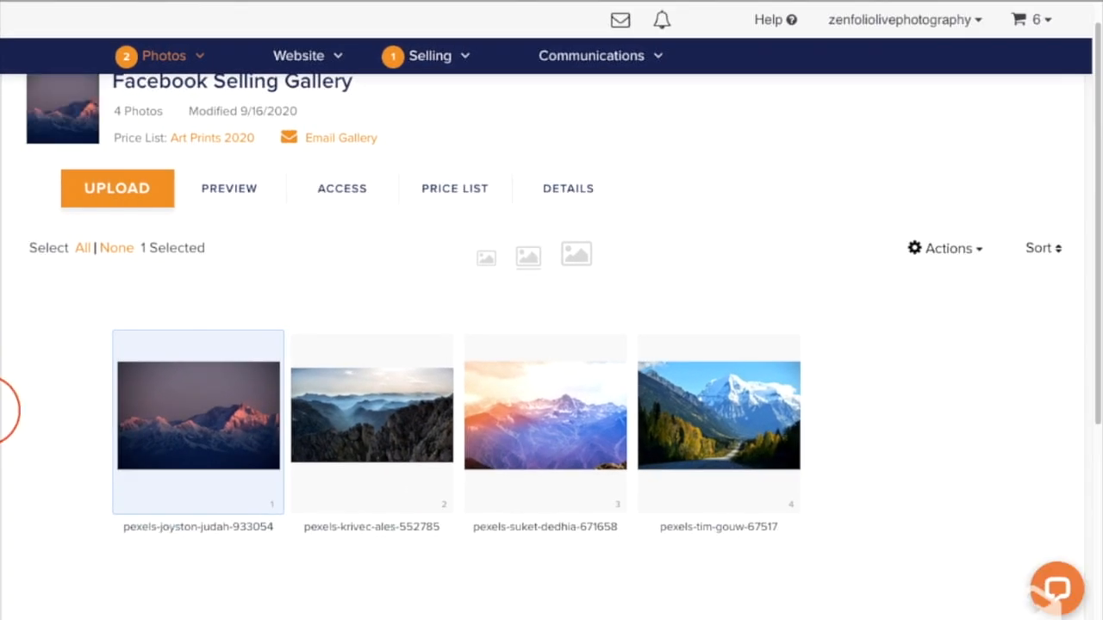
mouse_move(200, 368)
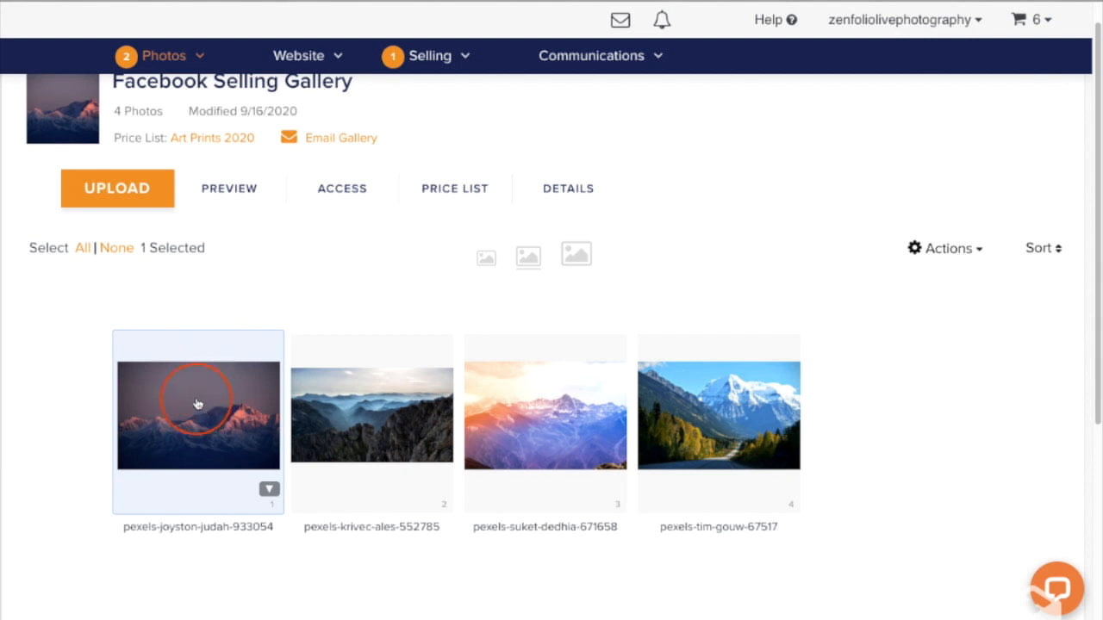
click(269, 491)
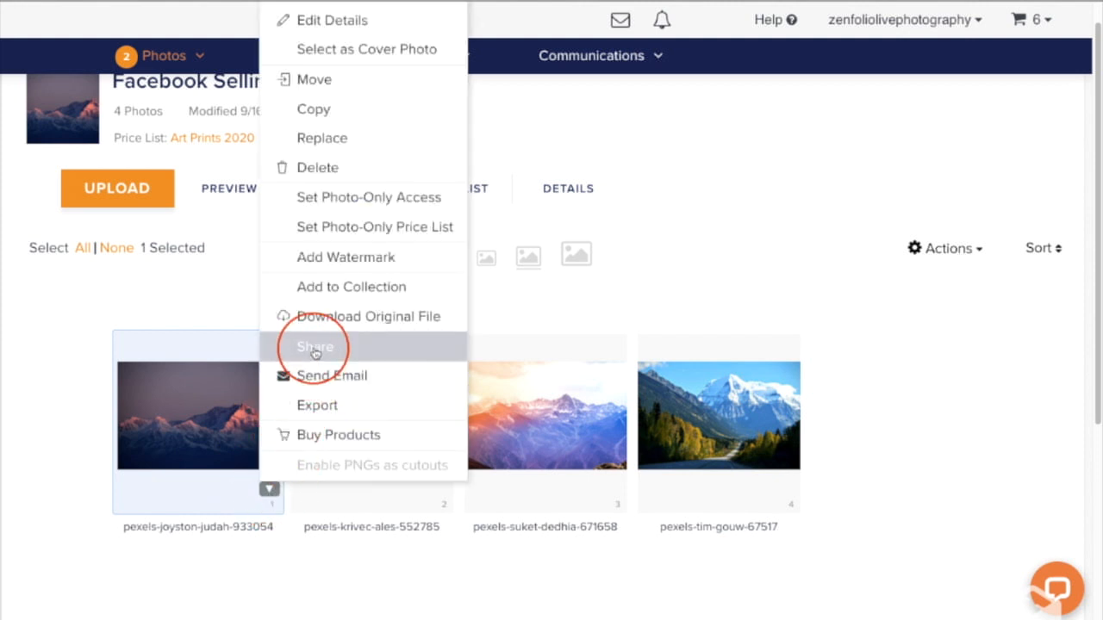
click(315, 348)
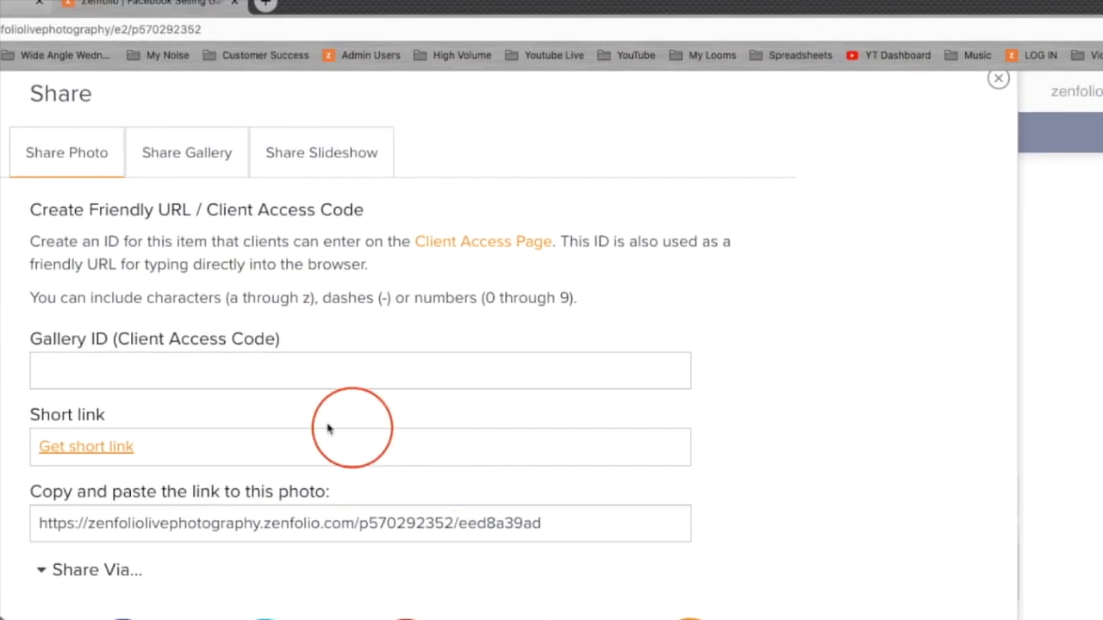
click(95, 520)
key(ctrl+c)
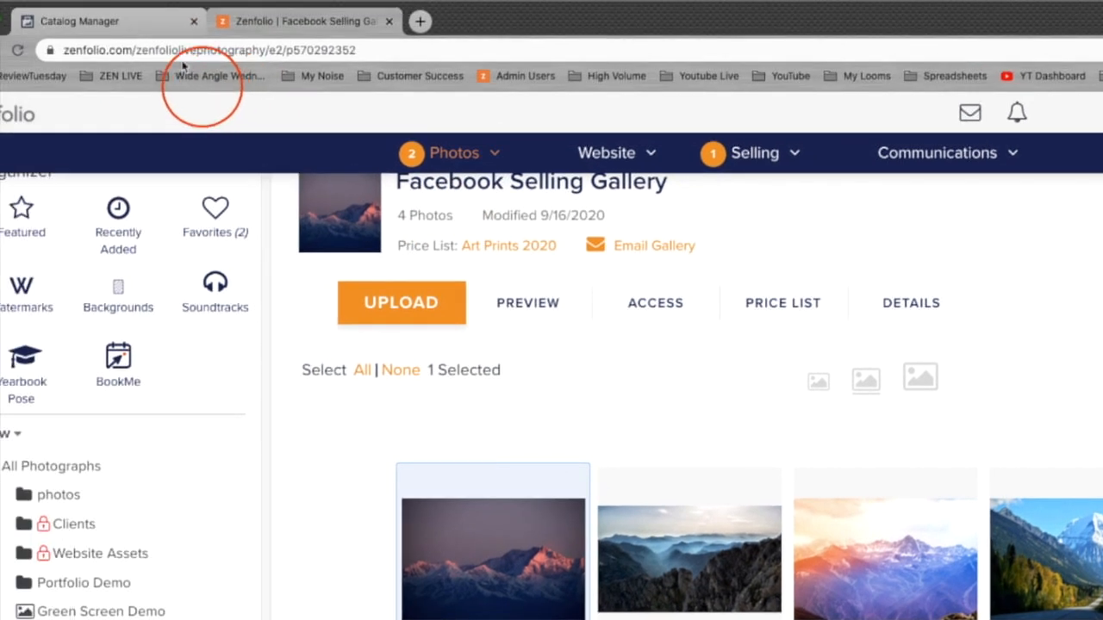
Return to Catalog Manager and paste the copied Zenfolio photo link as the product's website link.
click(133, 27)
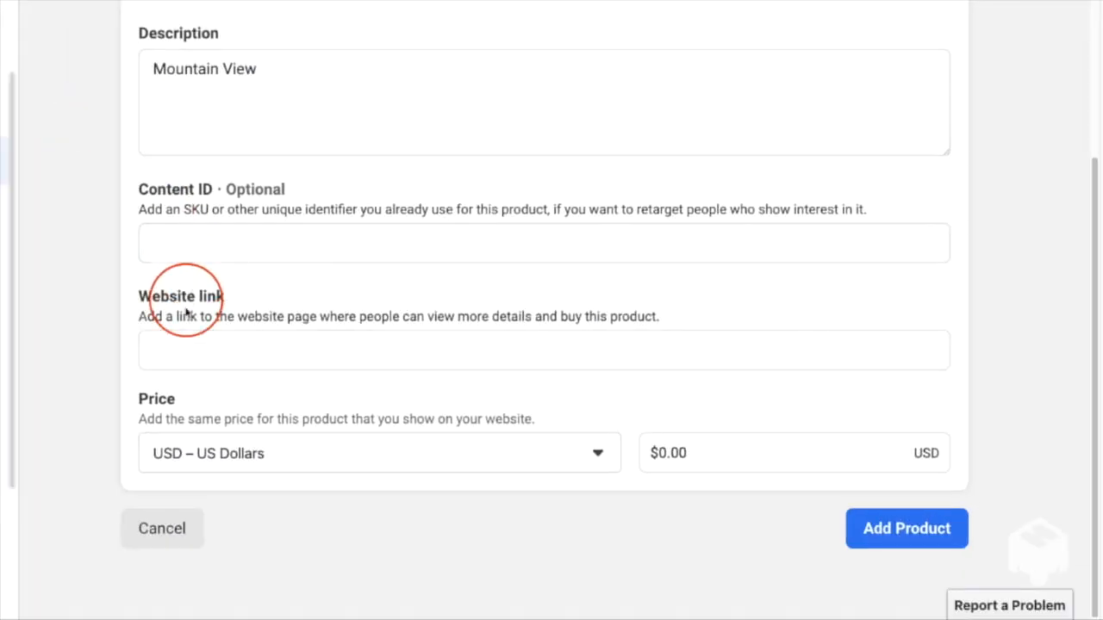
click(376, 487)
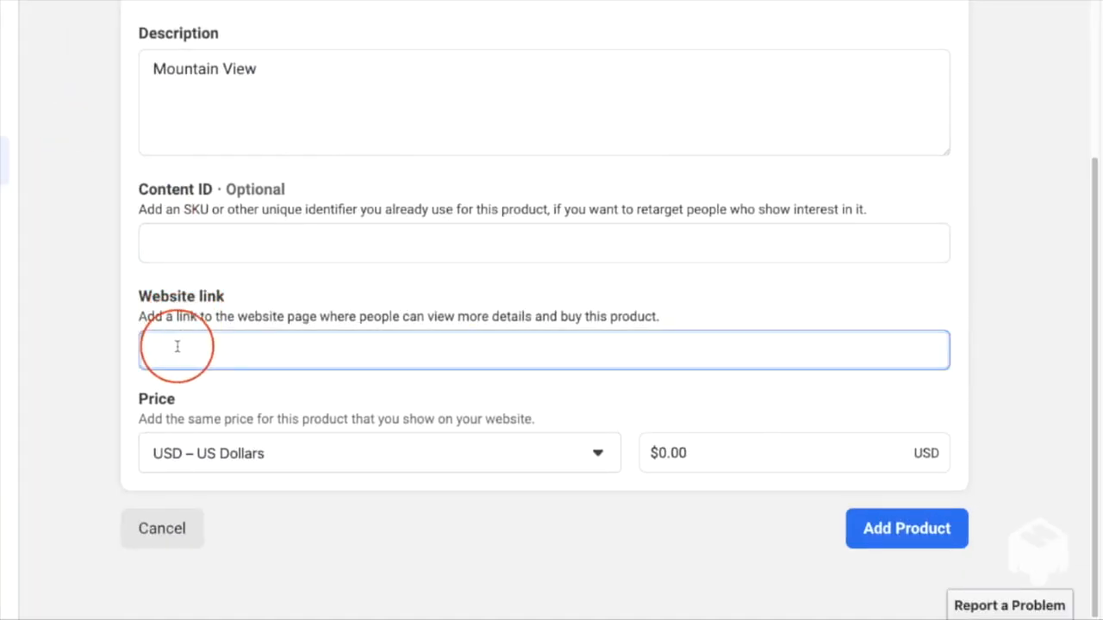
key(ctrl+v)
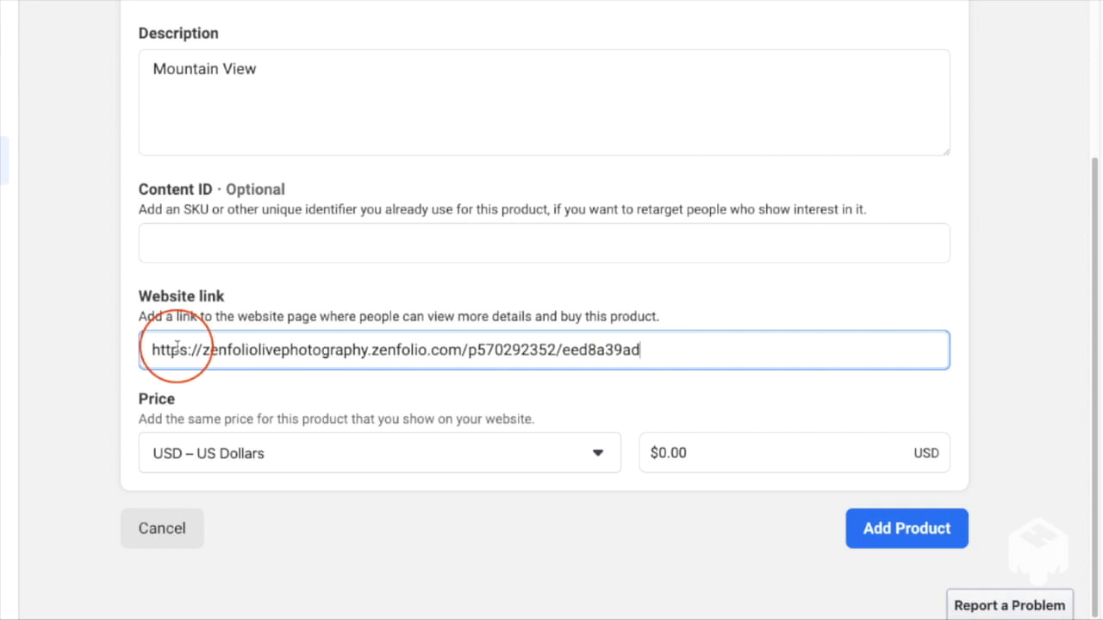
click(96, 376)
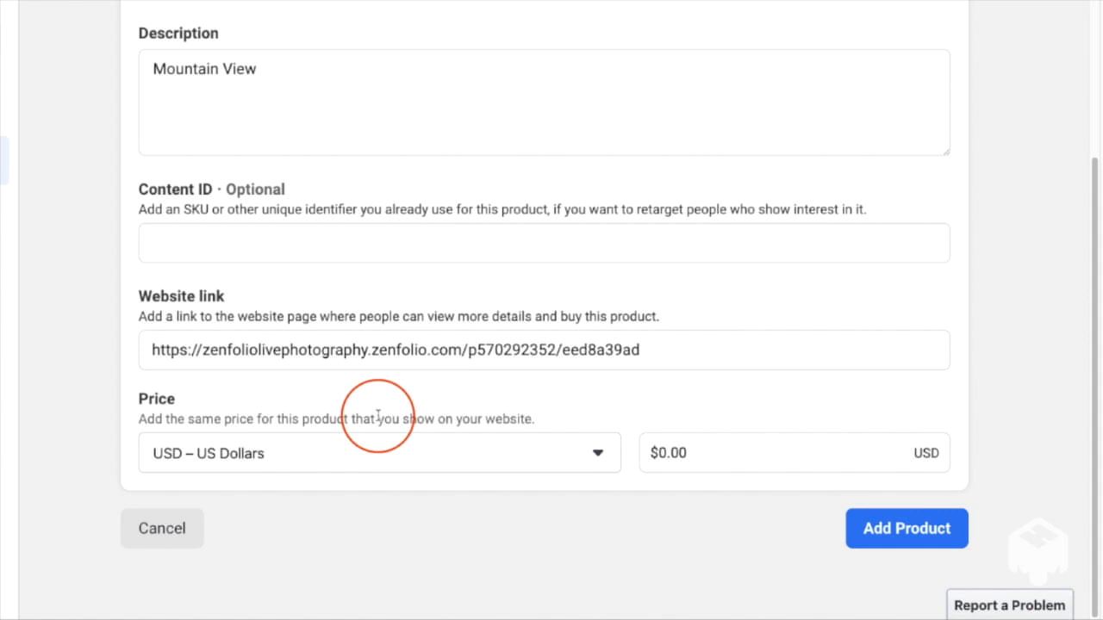
Add the product to the catalog at a price of $20.00 USD and start another product.
click(708, 451)
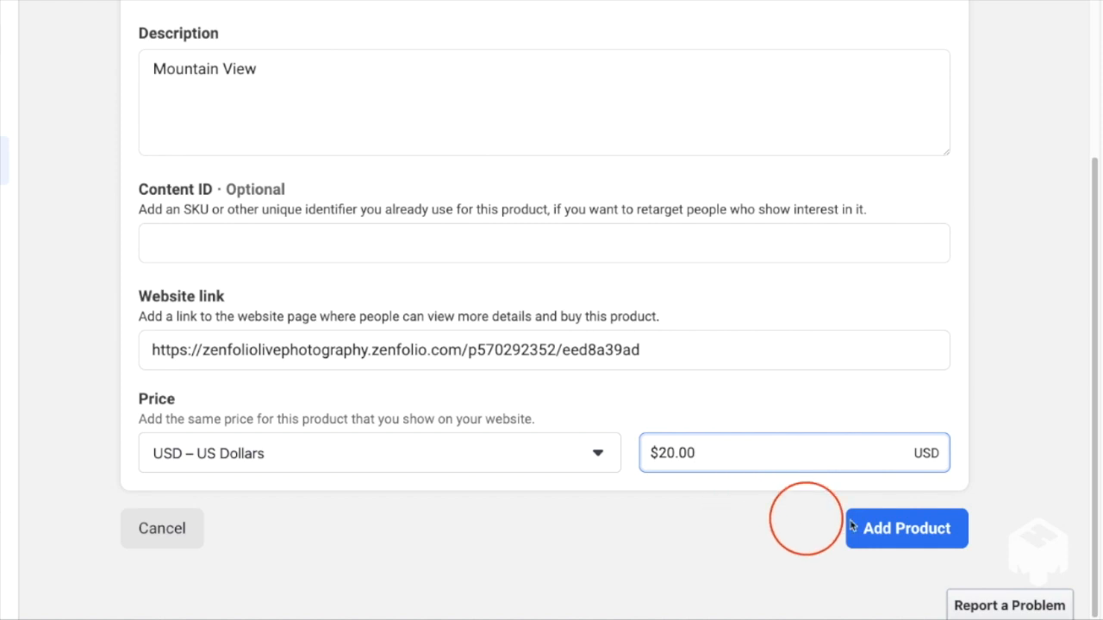
click(879, 526)
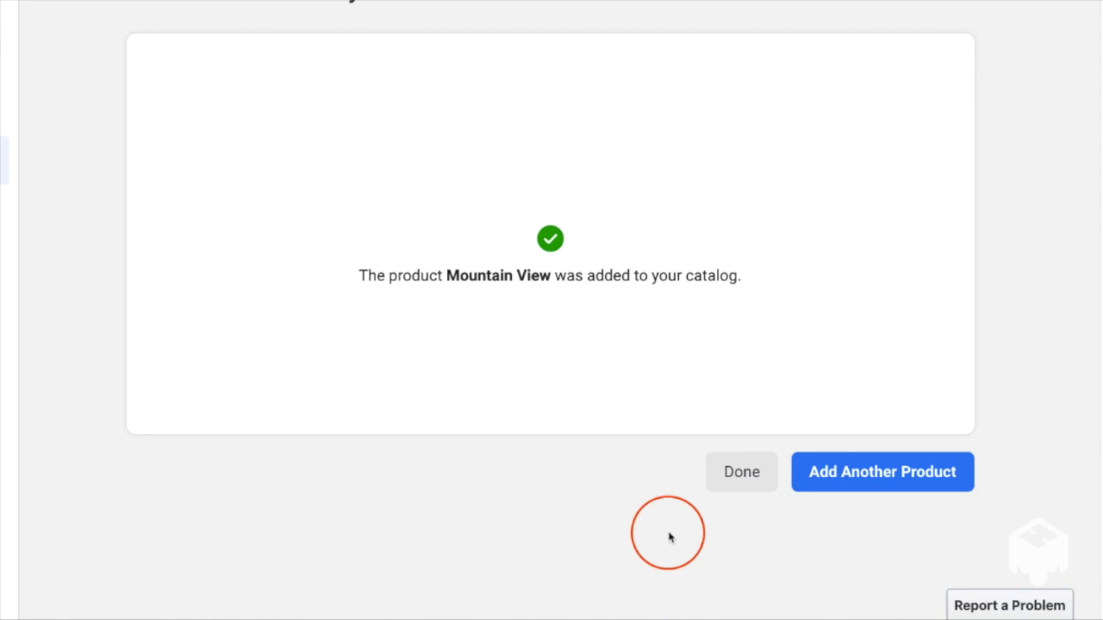
click(847, 469)
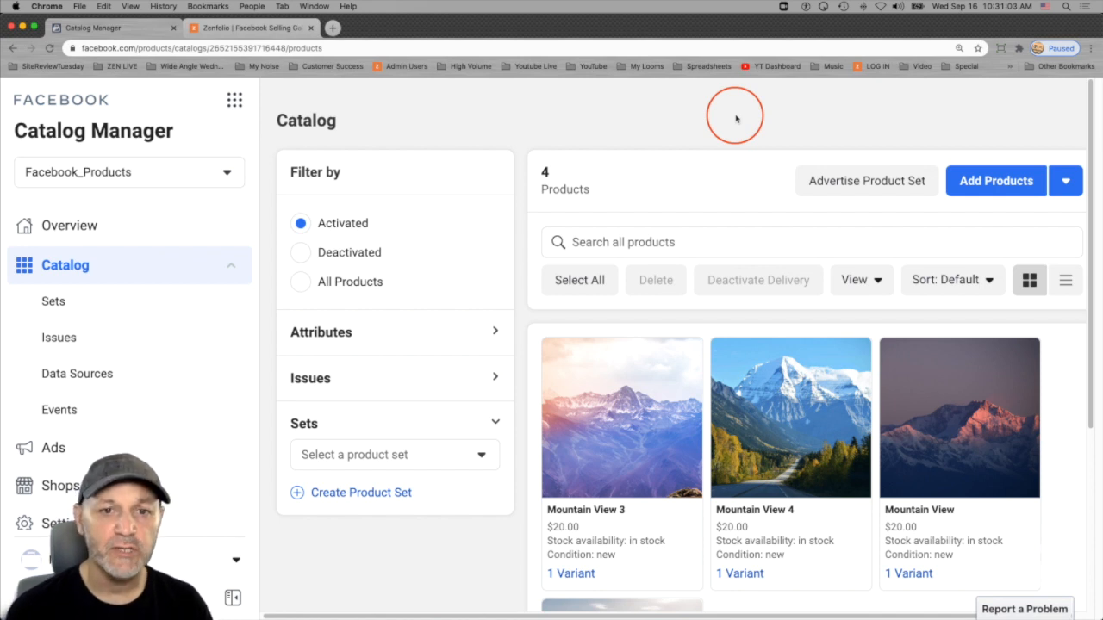
Go from the product catalog to Facebook Shops to start creating a shop.
scroll(741, 120, right, 1)
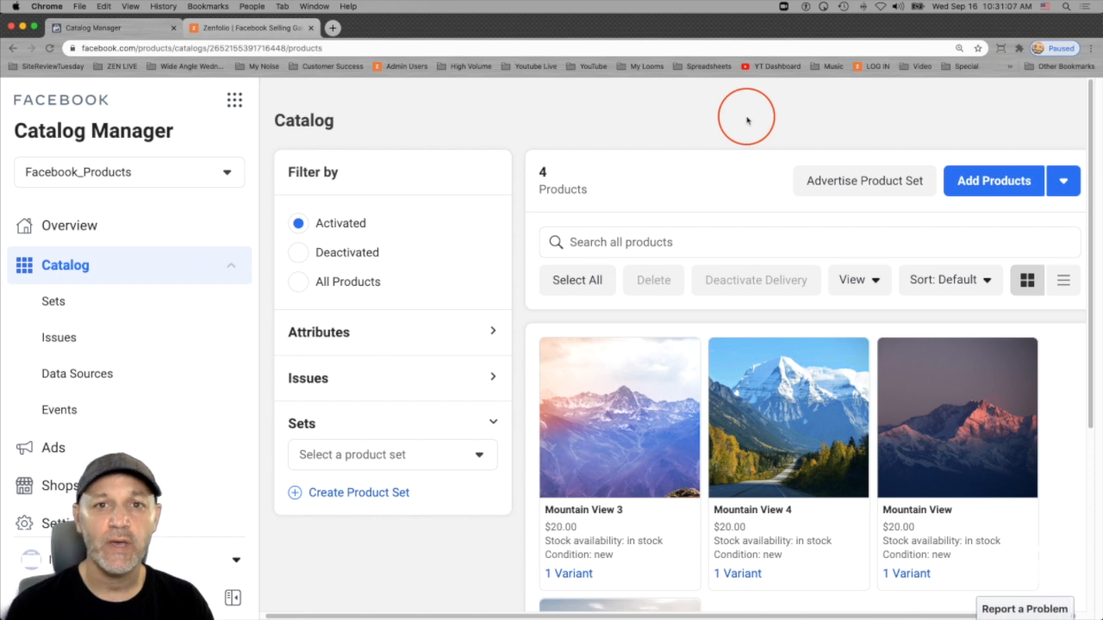
scroll(747, 121, down, 1)
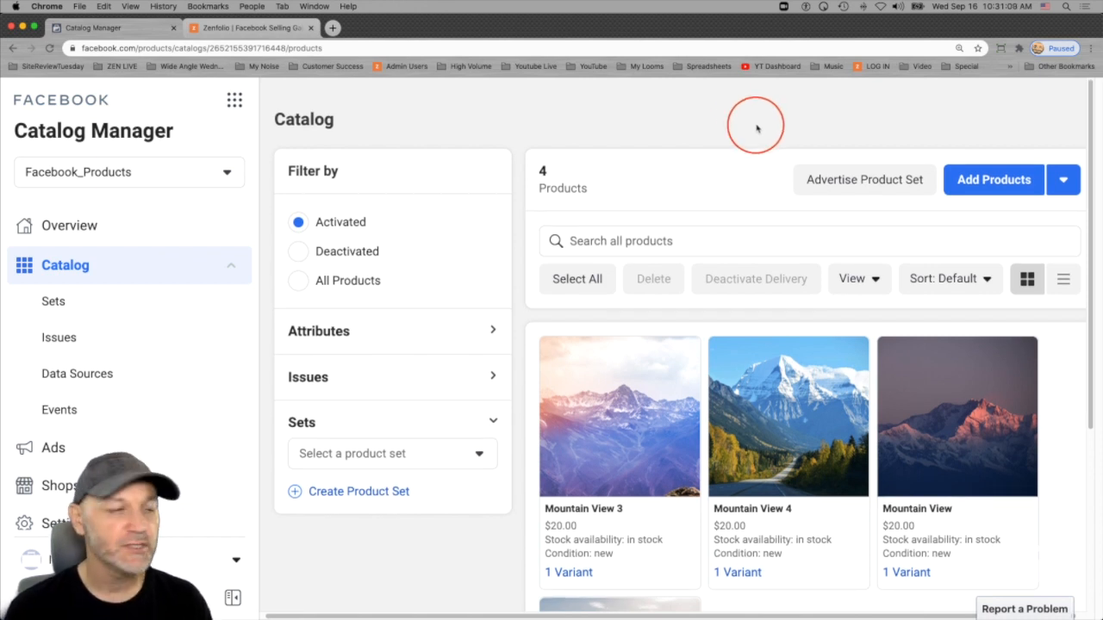
scroll(197, 237, down, 1)
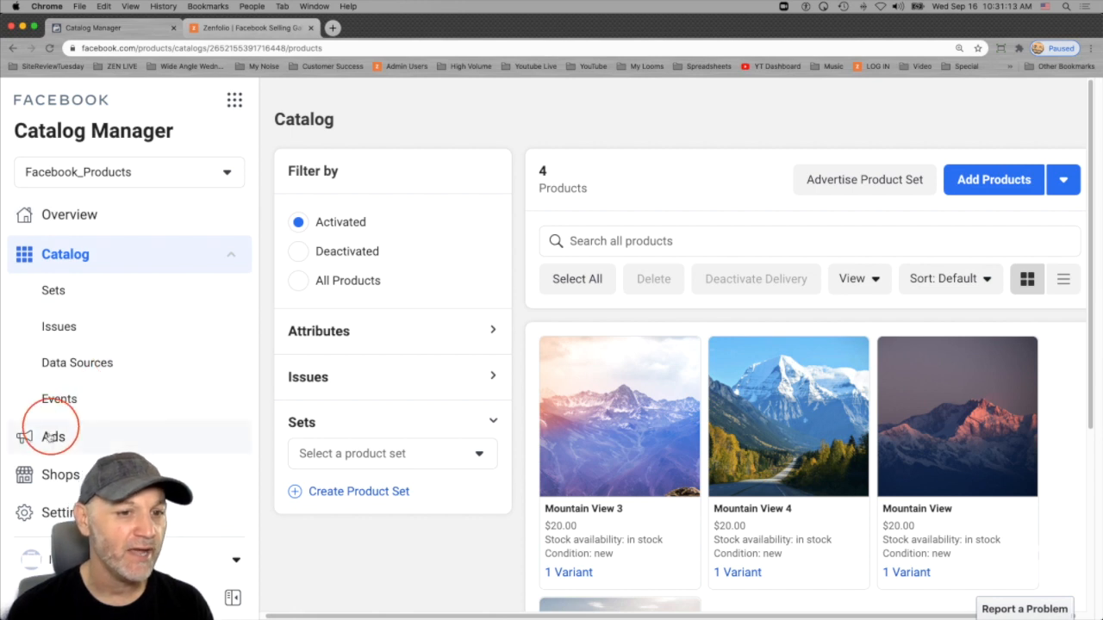
click(43, 475)
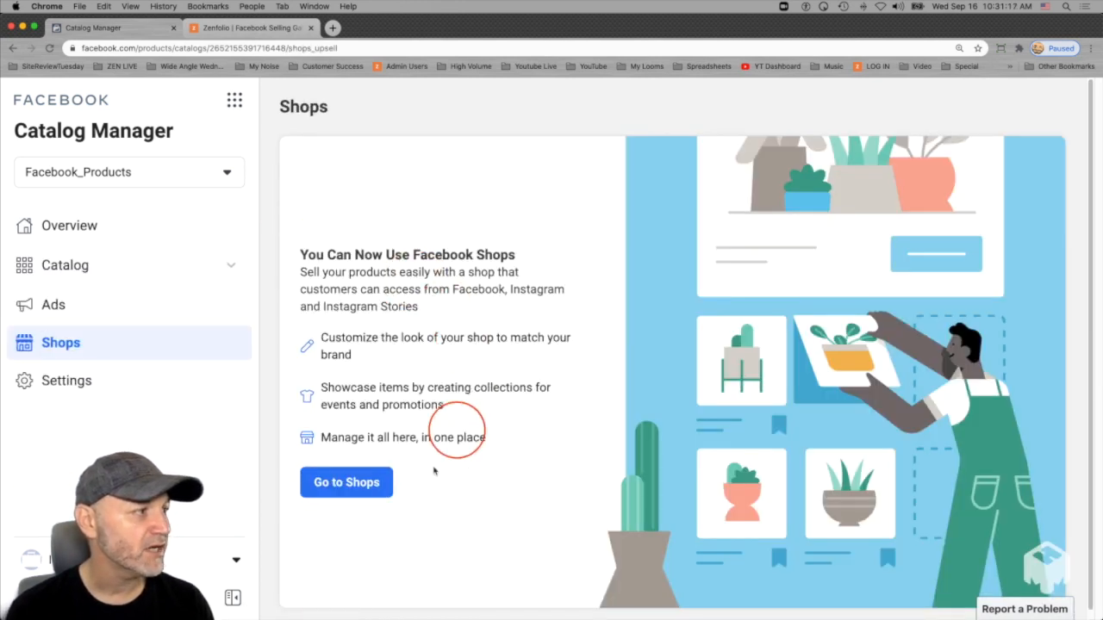
click(357, 483)
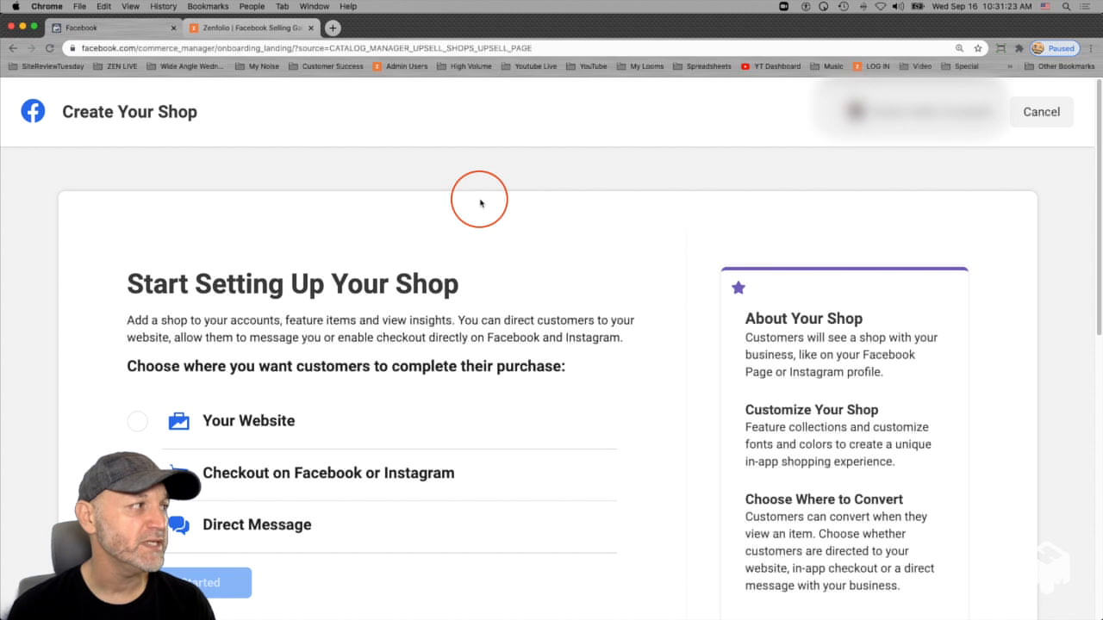
Choose Your Website as the place where customers complete their purchase and start the shop setup.
scroll(480, 204, down, 2)
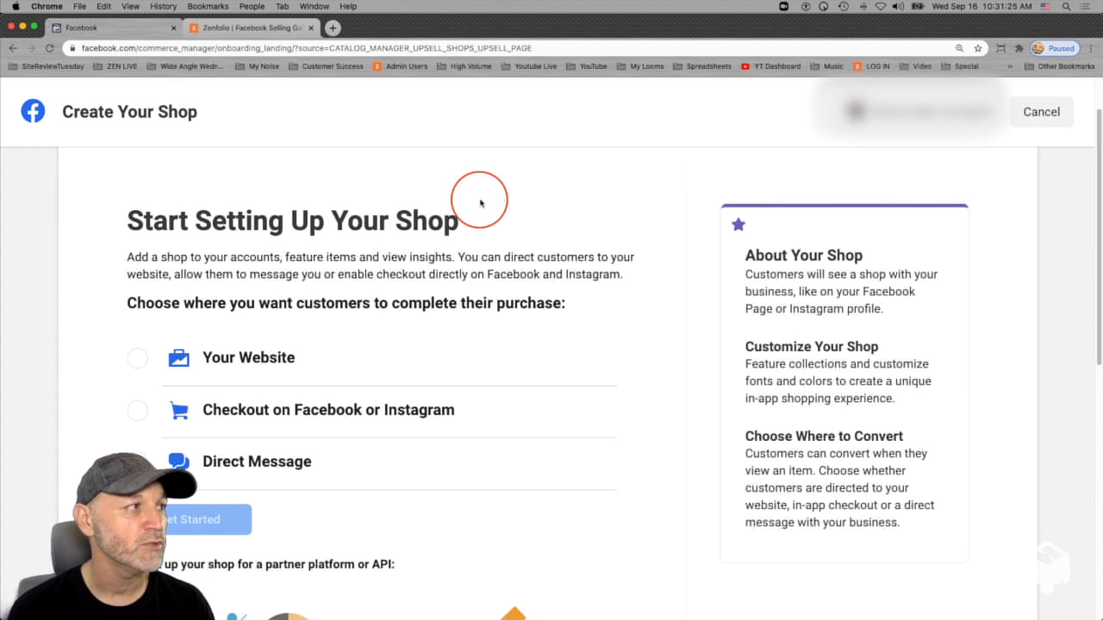
scroll(480, 203, down, 1)
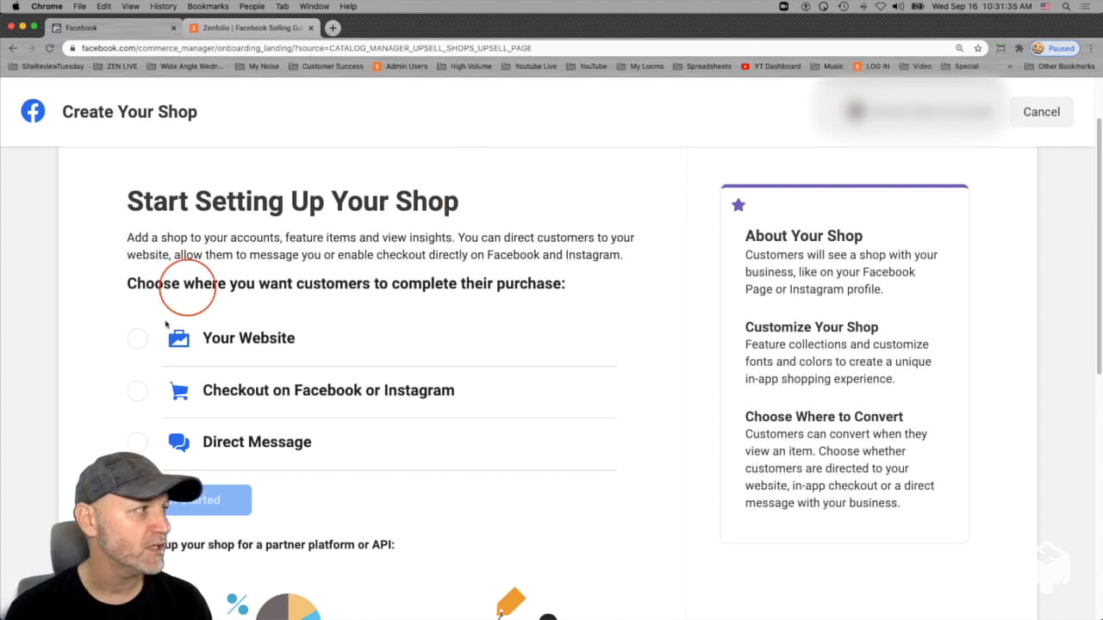
click(138, 338)
scroll(431, 302, down, 5)
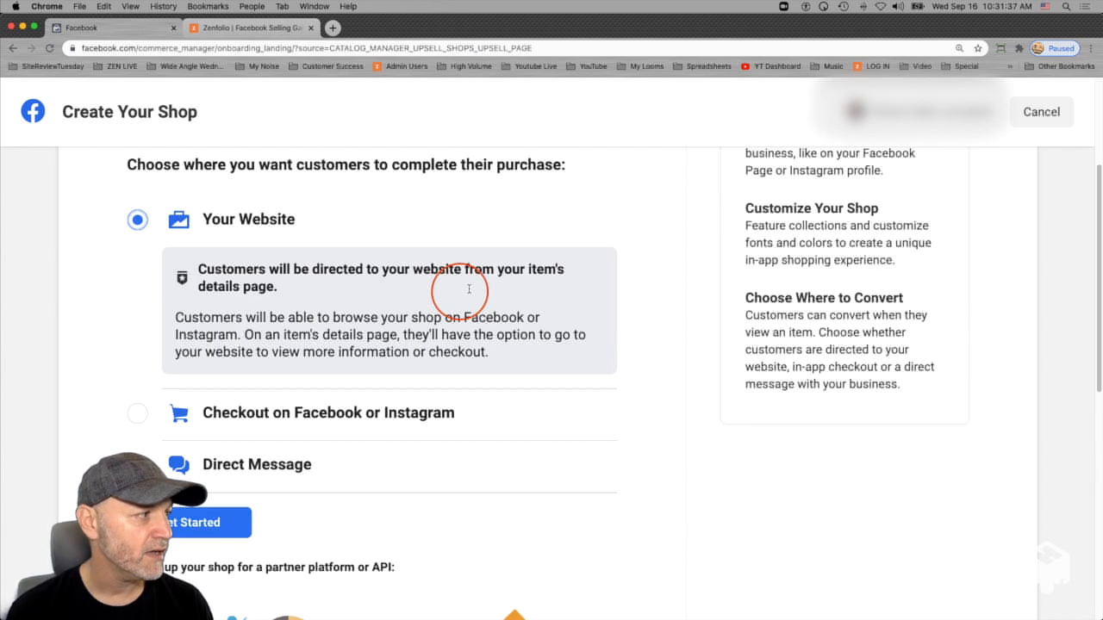
click(191, 343)
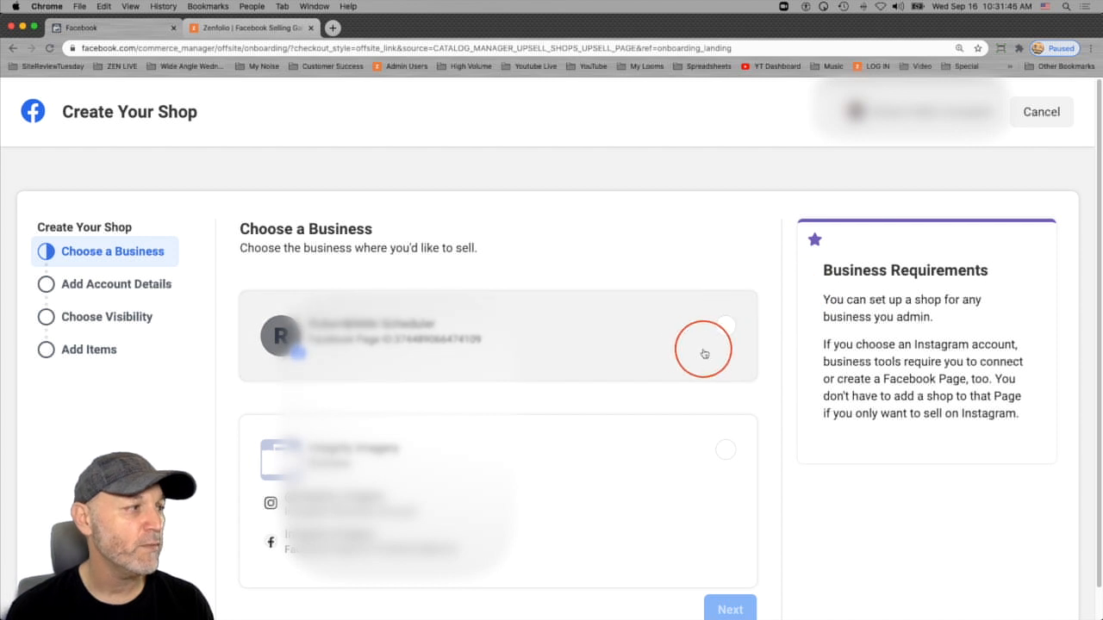
Choose the second listed business, with linked Instagram and Facebook accounts, and continue to the account details.
click(355, 460)
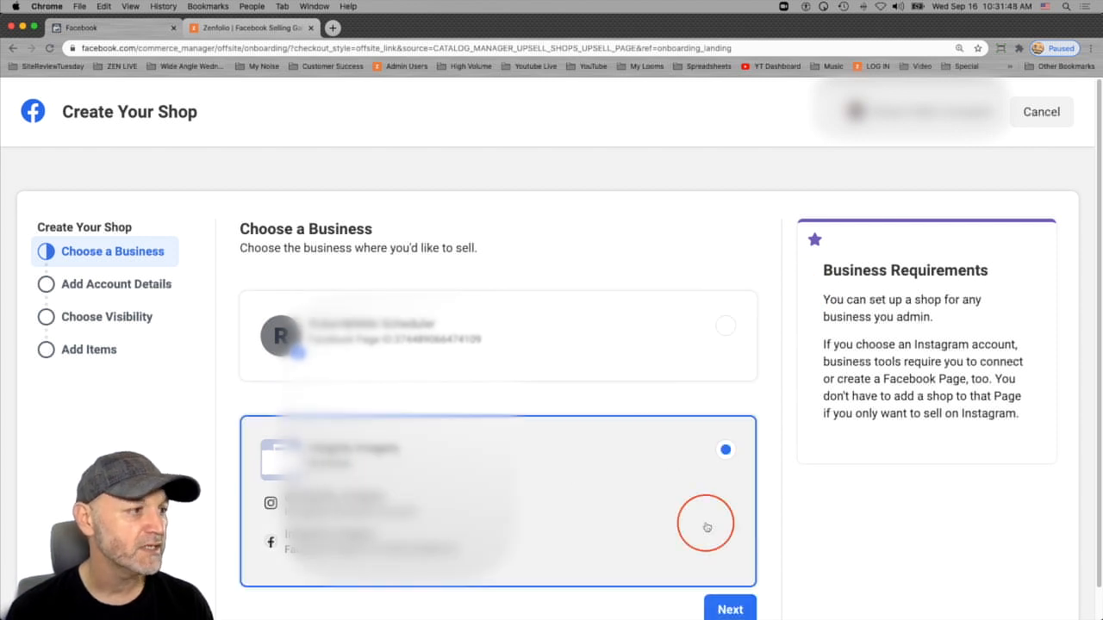
click(728, 605)
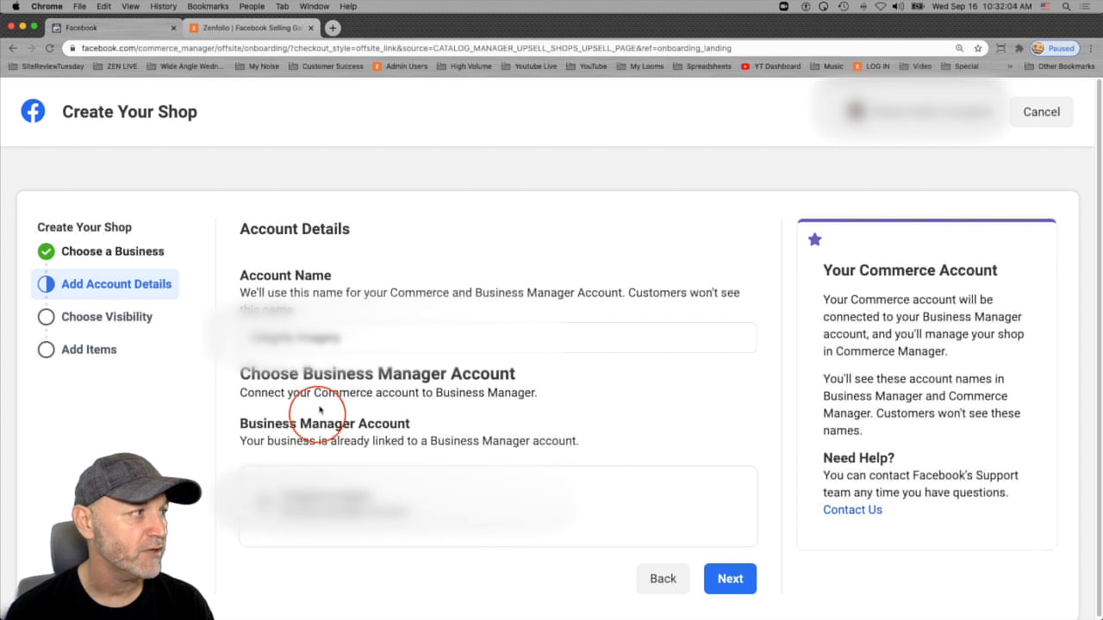
Accept the account details and continue with the shop made visible on Facebook only.
click(732, 577)
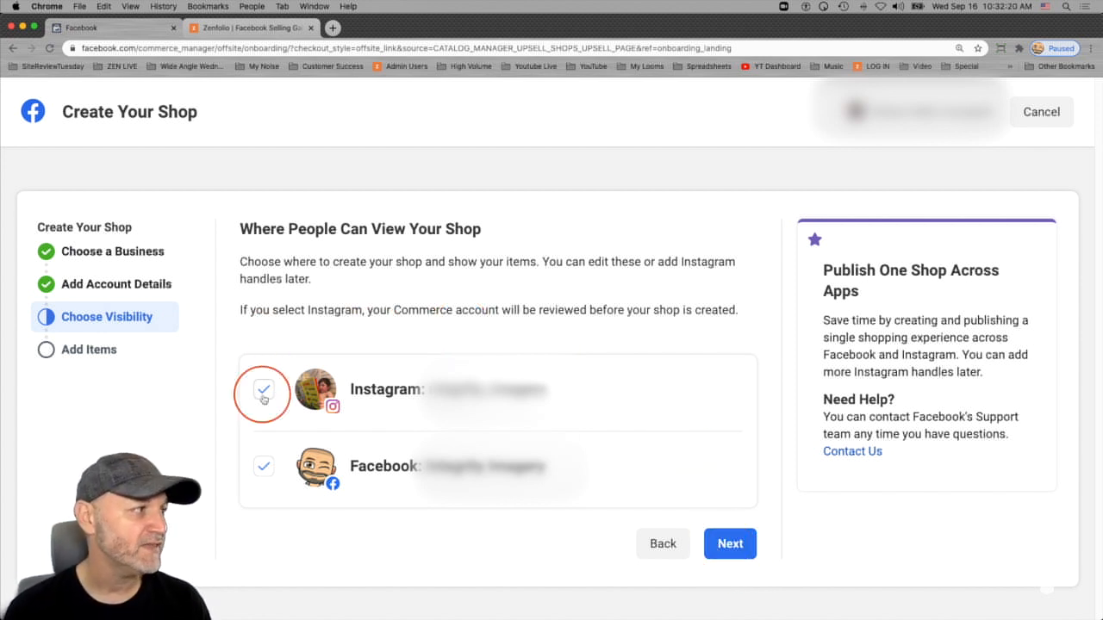
click(730, 544)
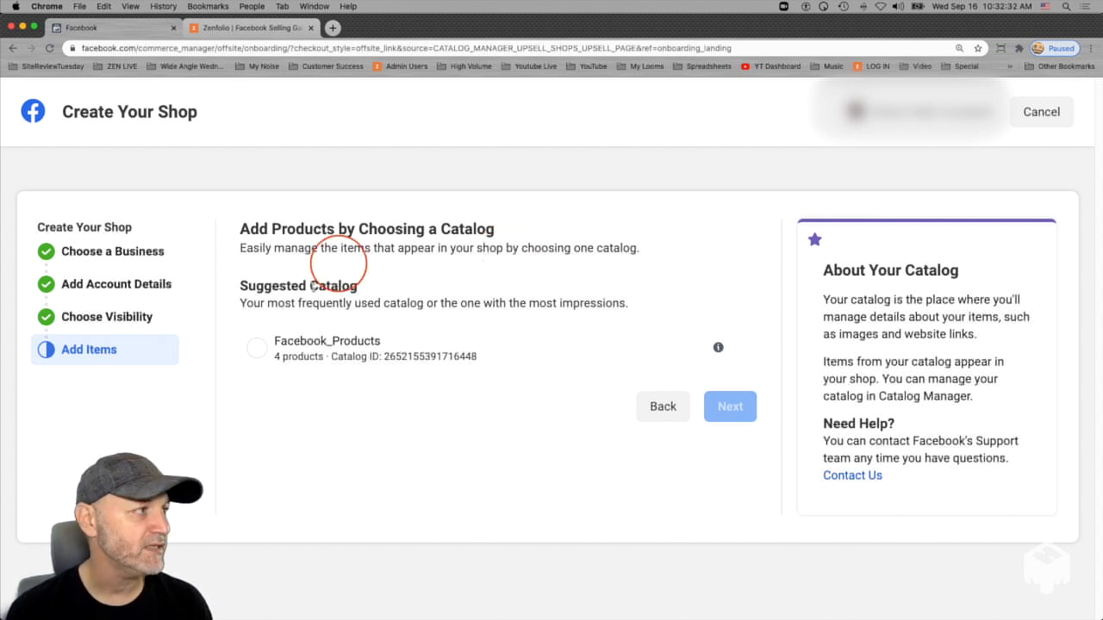
Choose the Facebook_Products catalog as the source of the shop's items and continue to the review.
click(256, 349)
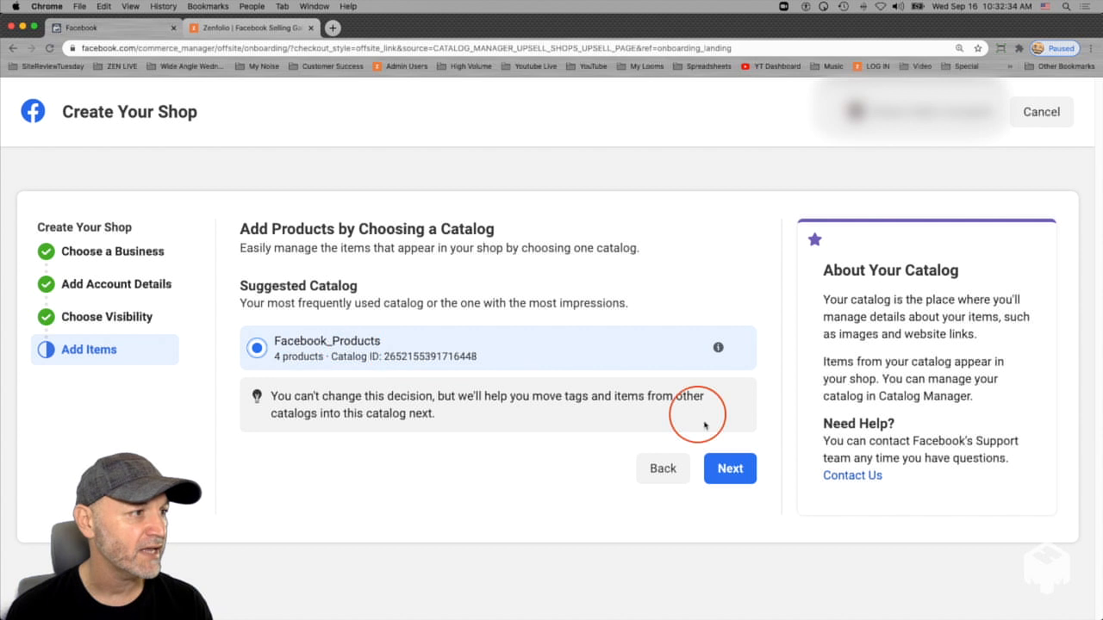
click(728, 468)
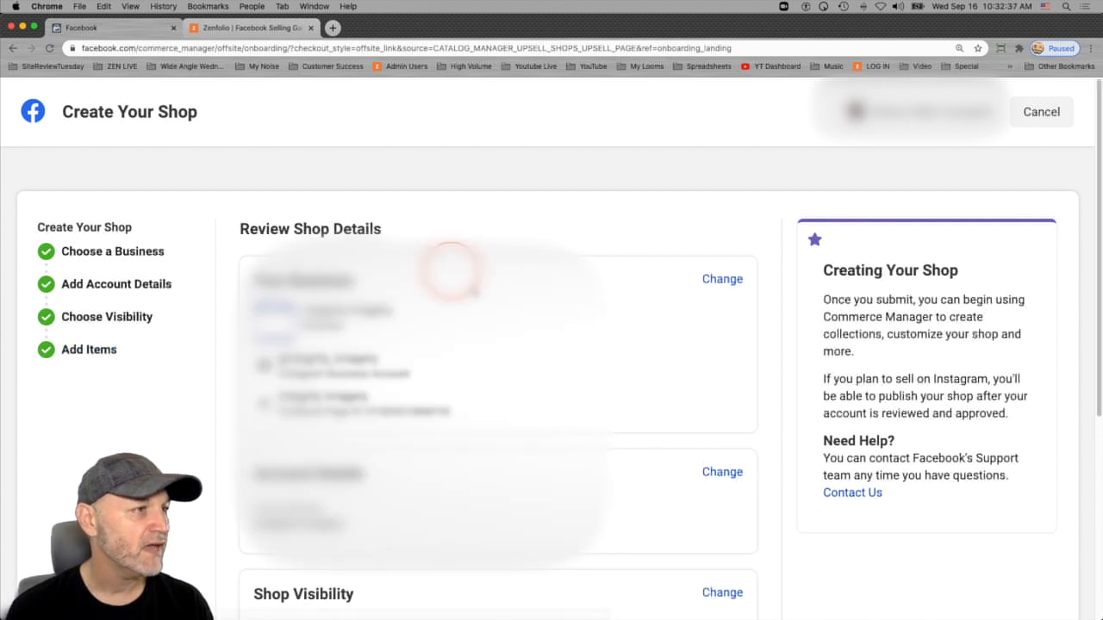
Review the shop details, agree to the Merchant Agreement and create the shop.
scroll(471, 277, down, 1)
scroll(471, 277, down, 5)
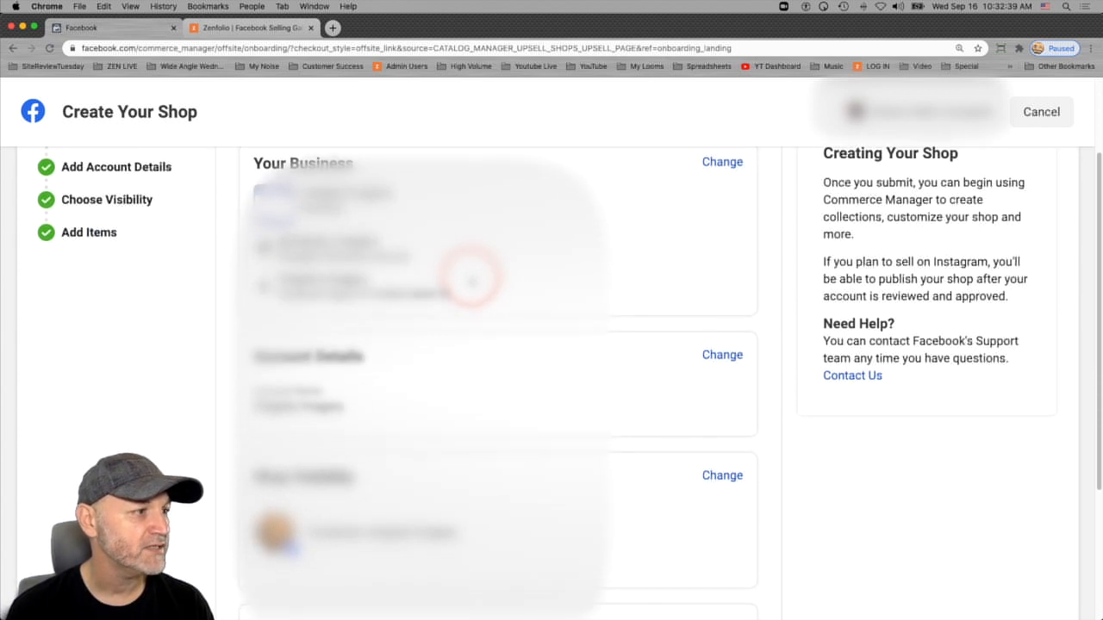
scroll(586, 298, down, 4)
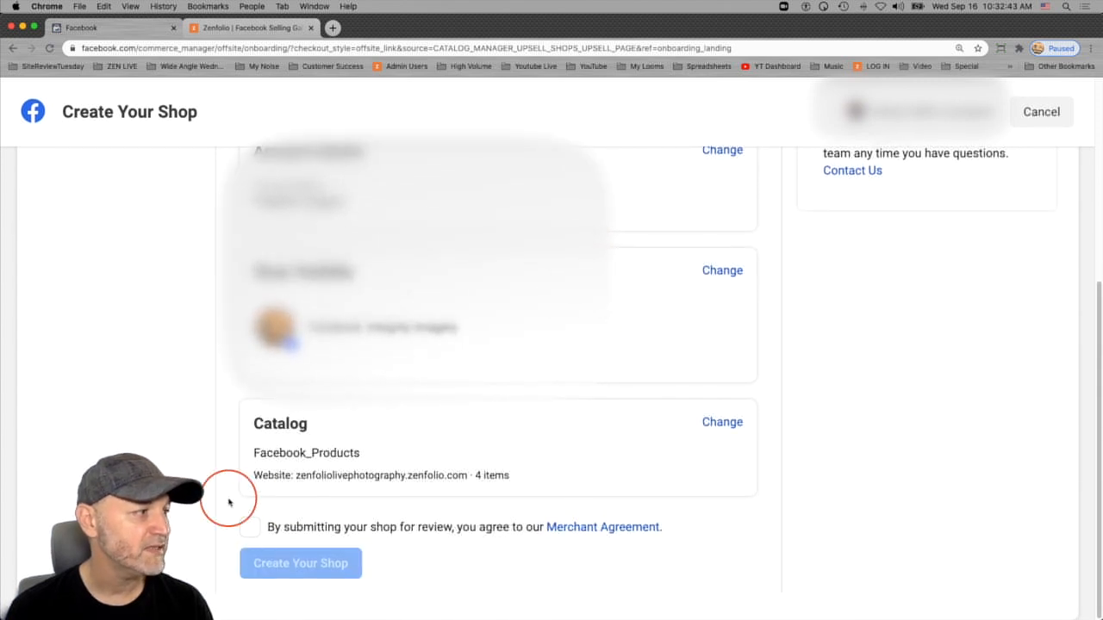
click(250, 527)
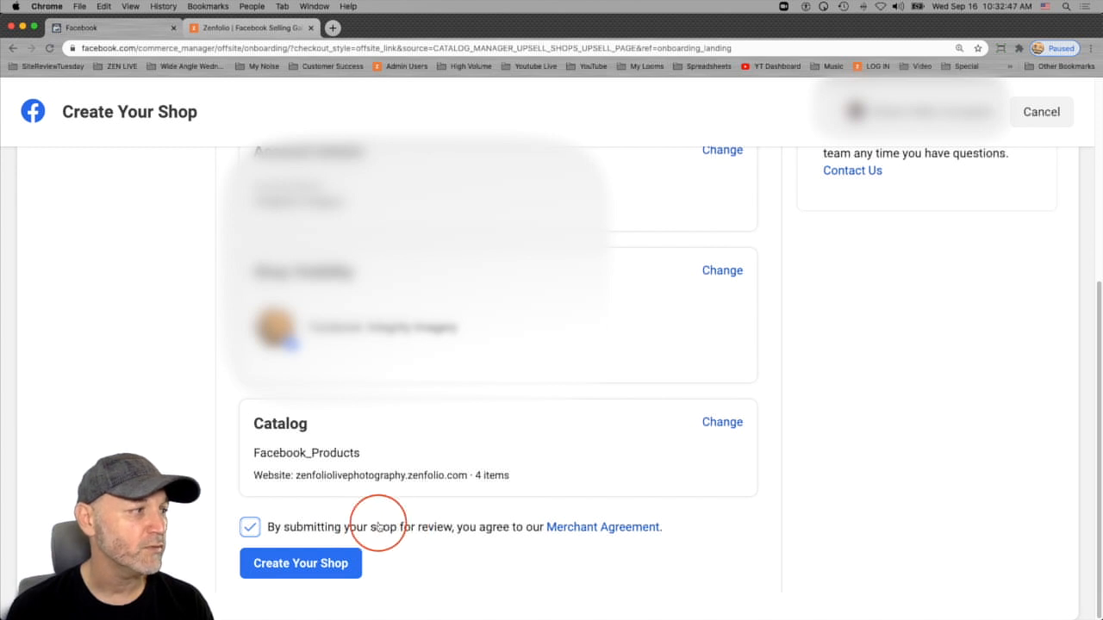
click(312, 564)
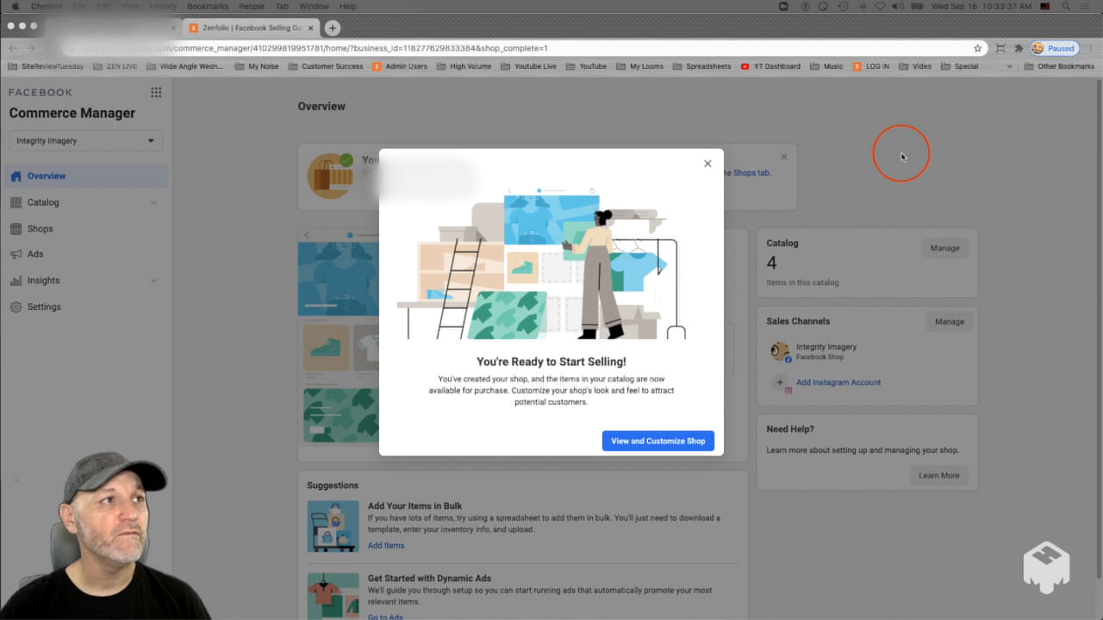
Go to the newly created shop and open the unpublished shop for editing.
click(663, 443)
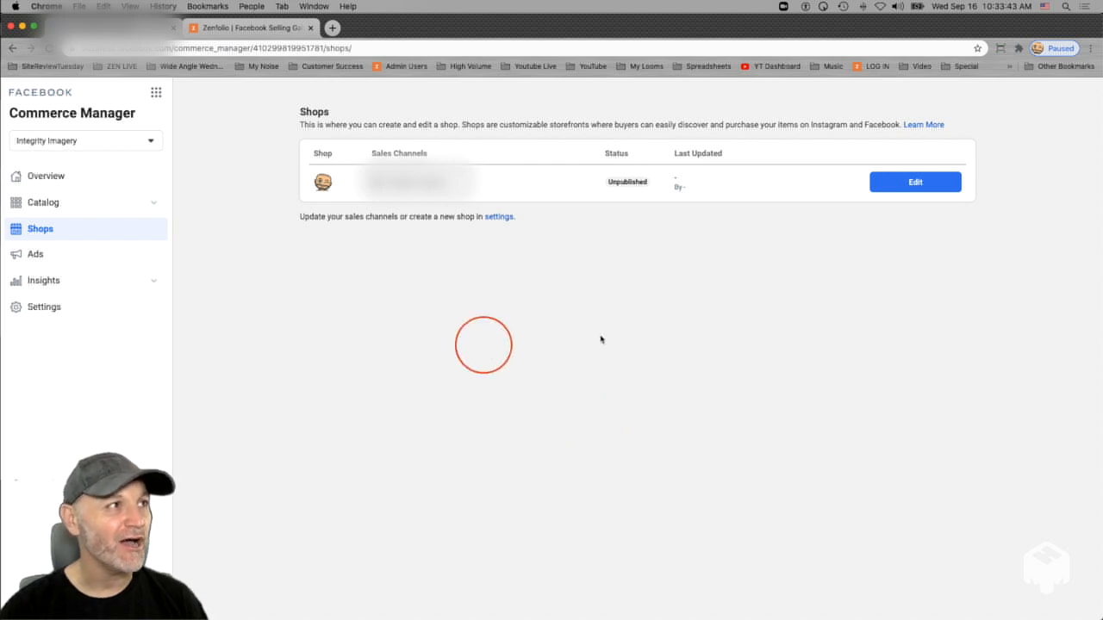
click(916, 184)
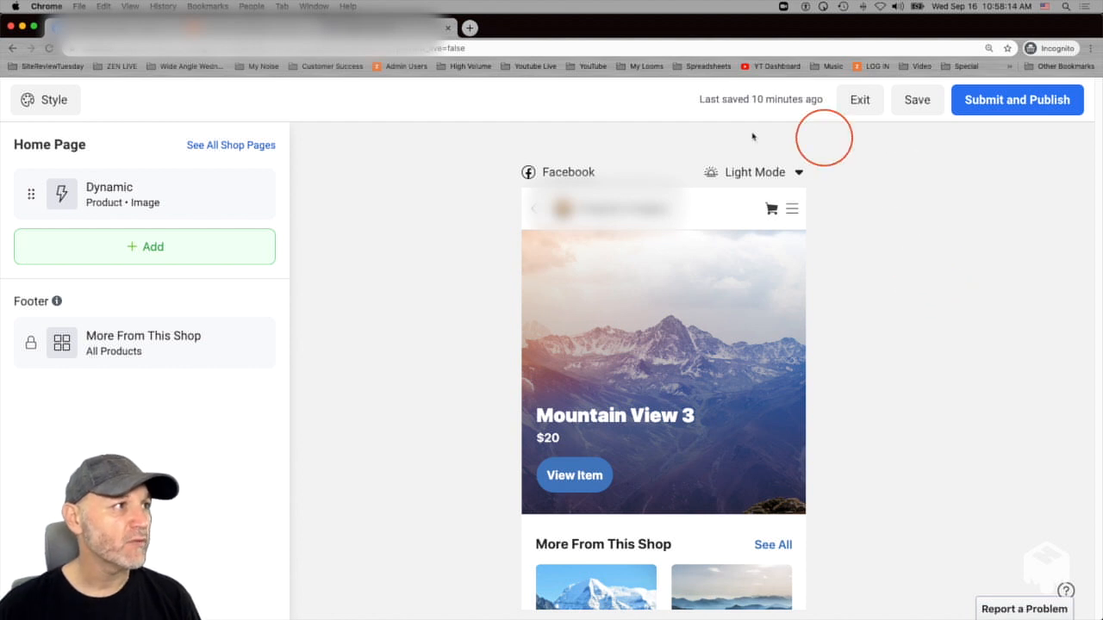
Preview the shop's home page in Dark Mode and look over the style options for colors, text and buttons.
click(797, 174)
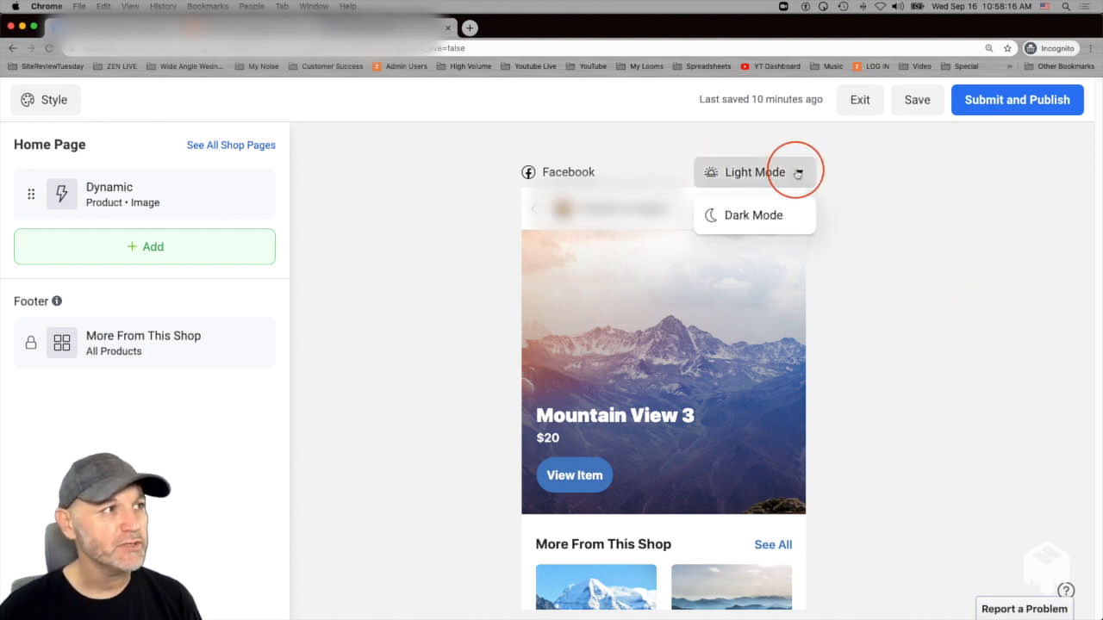
click(774, 213)
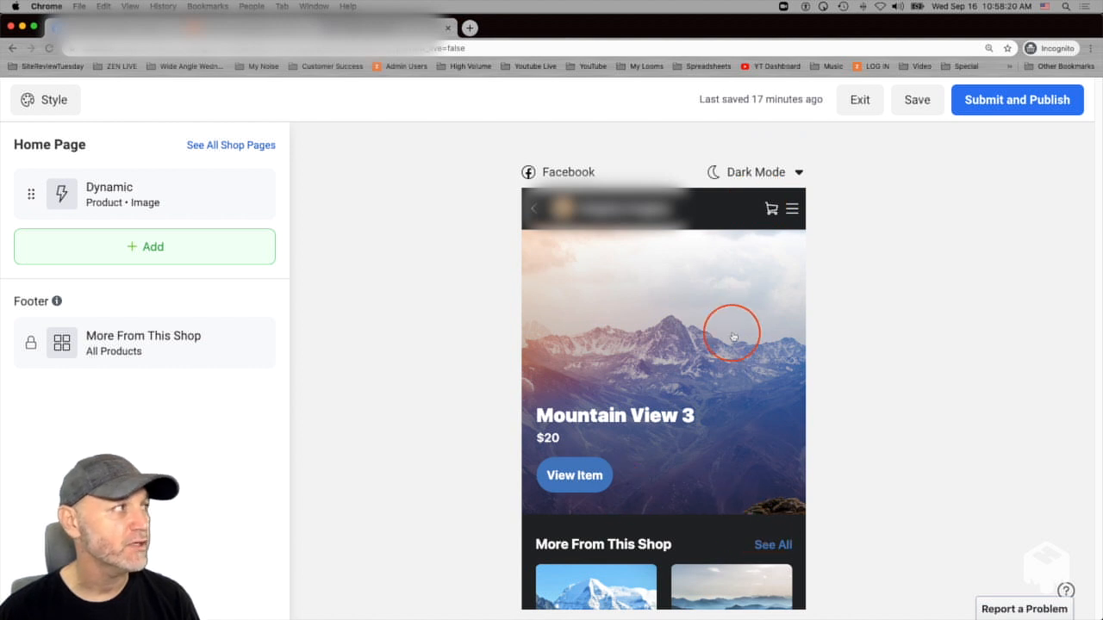
click(53, 101)
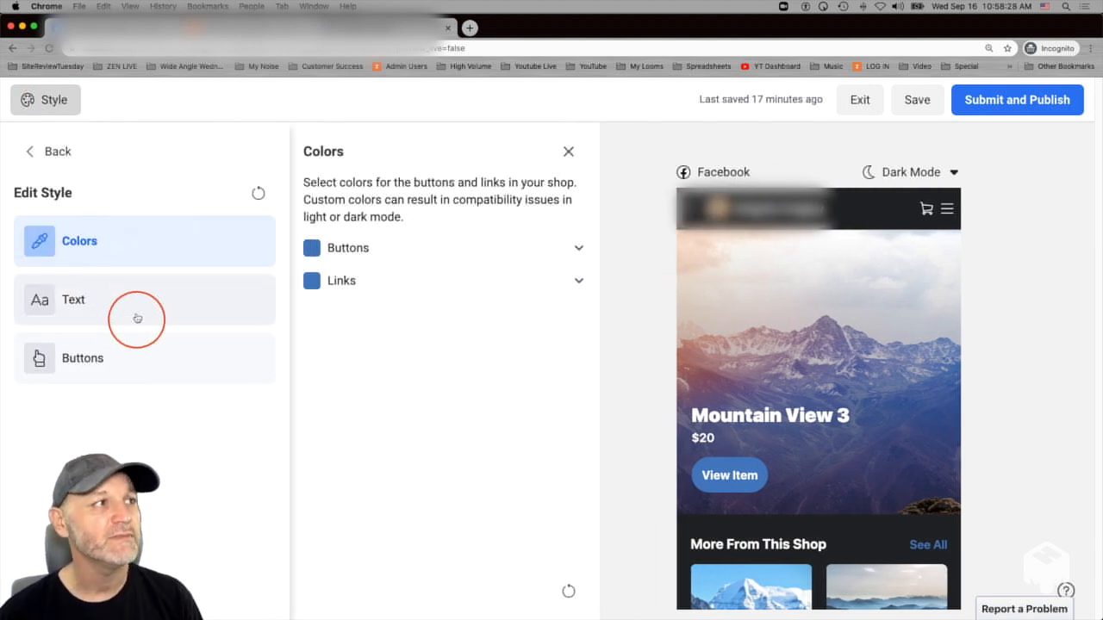
click(53, 101)
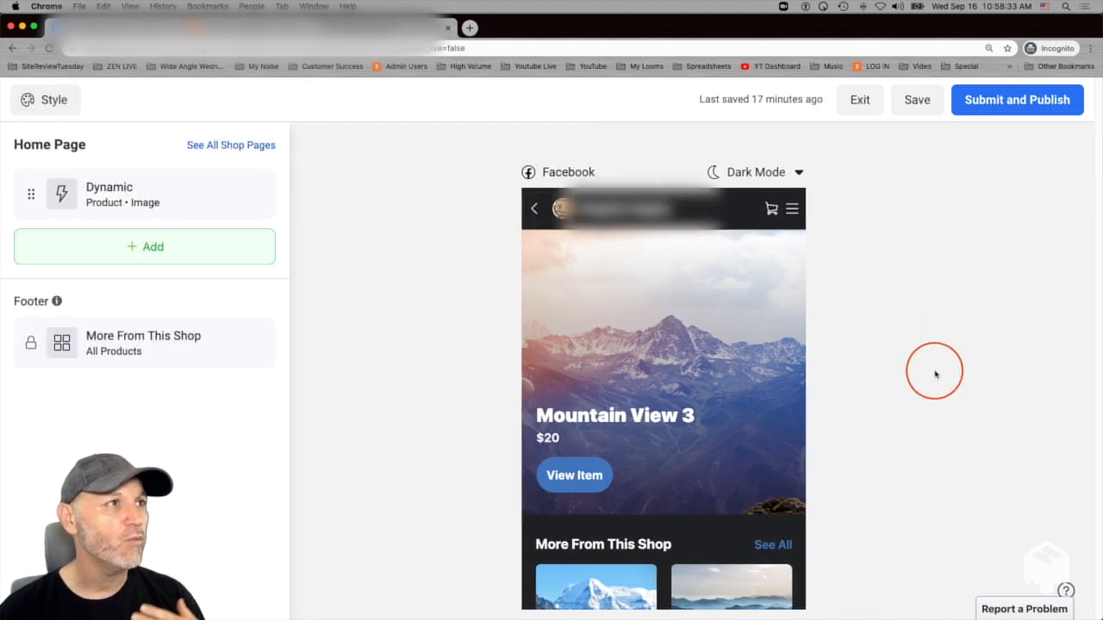
Submit the shop for review and publishing.
click(980, 101)
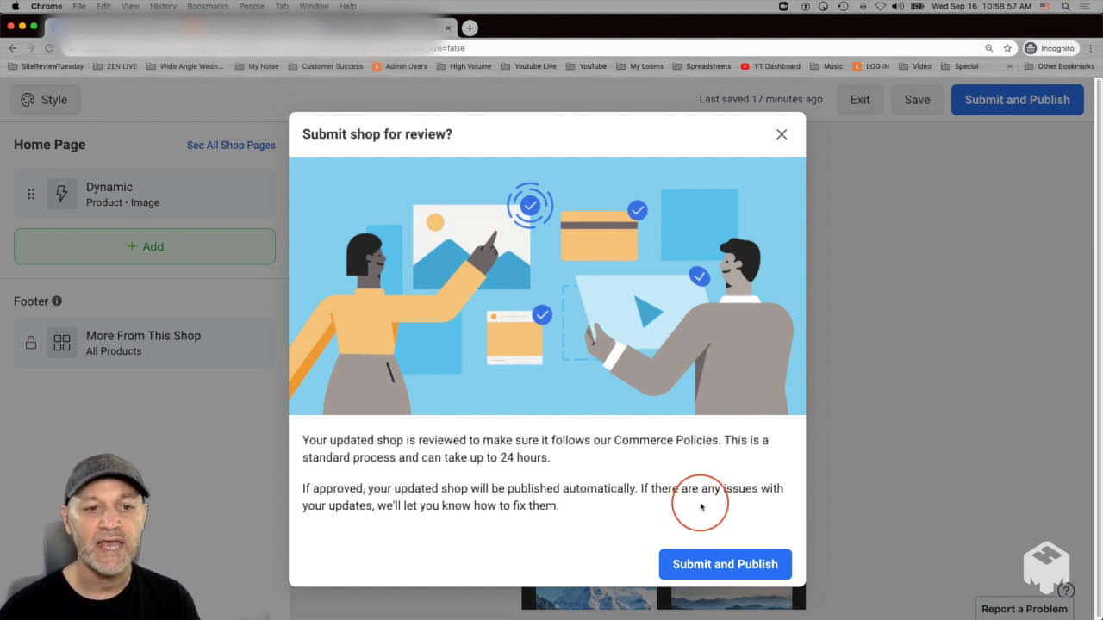
click(724, 564)
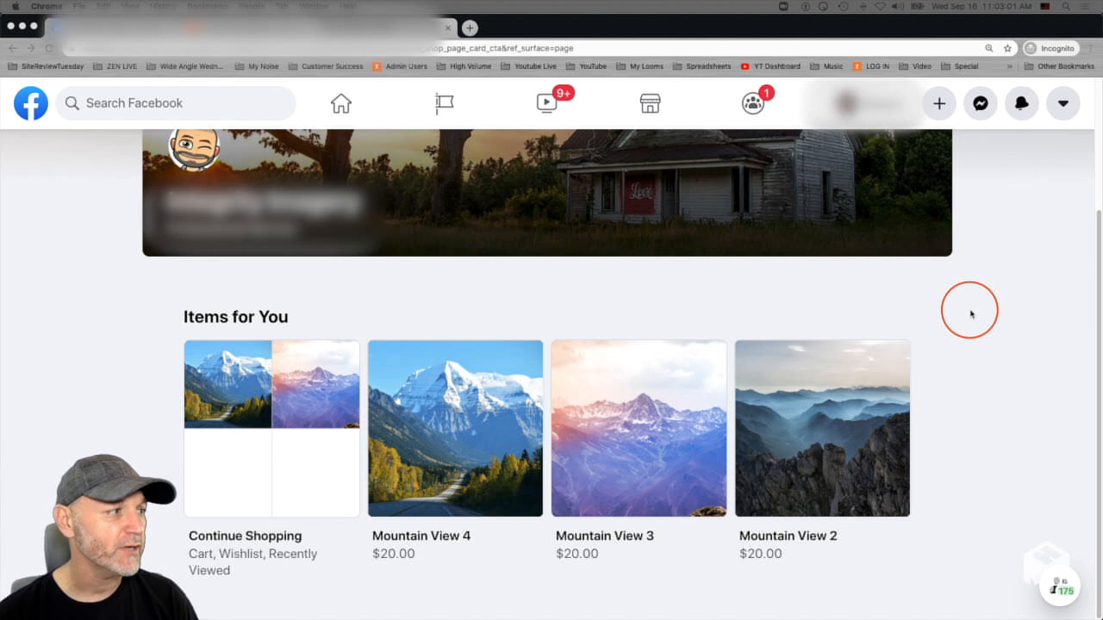
Open the Mountain View 4 item in the shop and follow its checkout to the website.
click(495, 403)
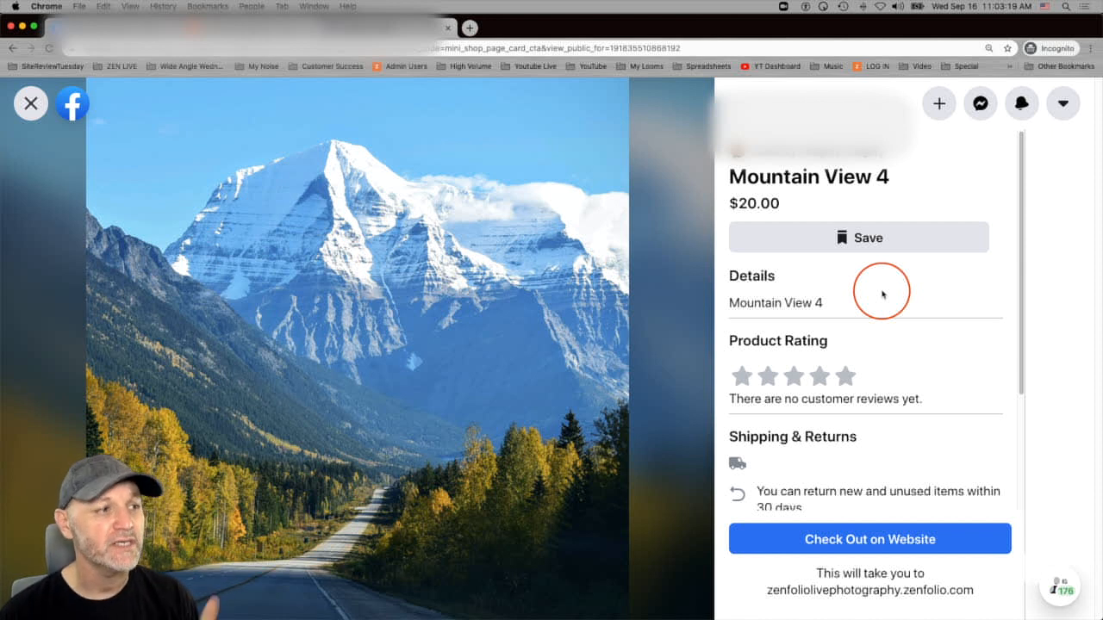
click(818, 541)
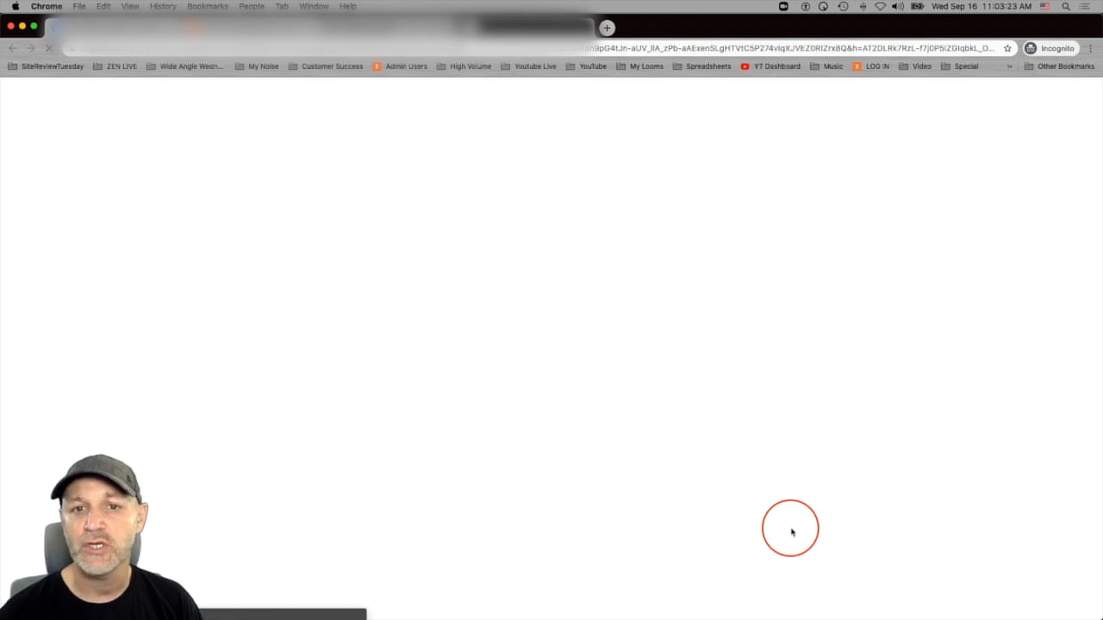